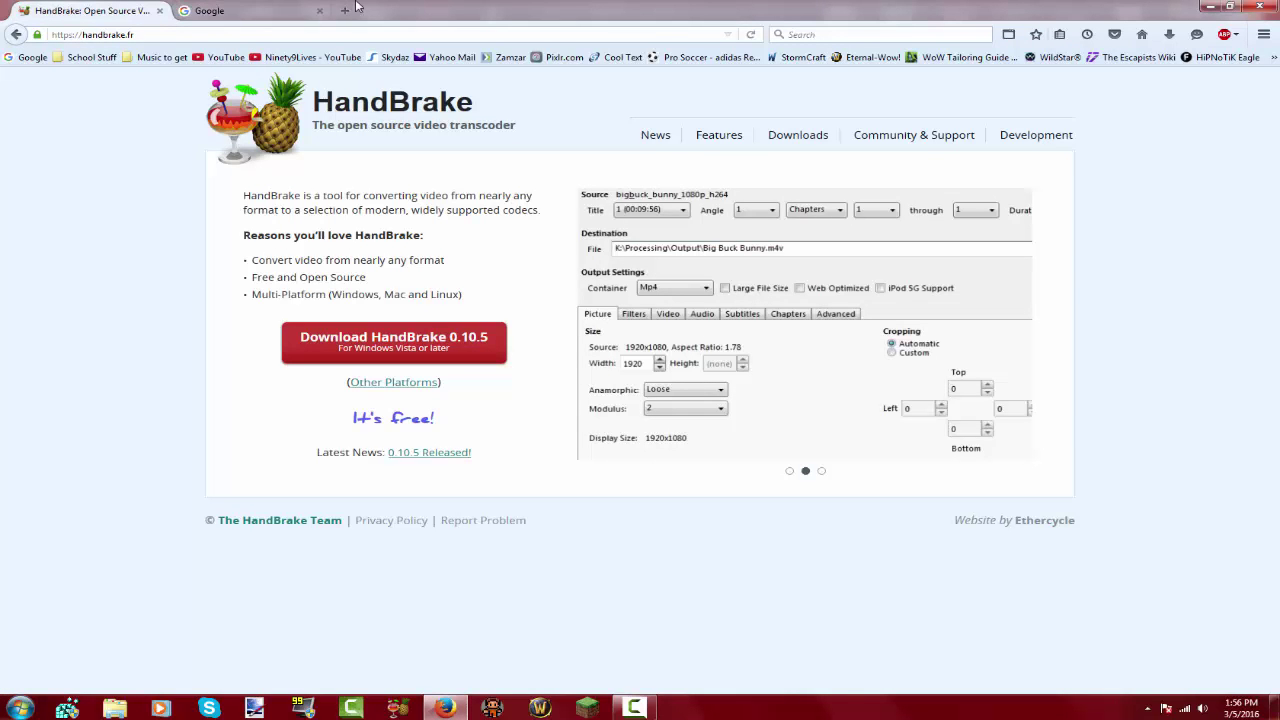
# Step: Search Google for 'handbrake' and open the official handbrake.fr site
pyautogui.click(240, 10)
pyautogui.write('hand')
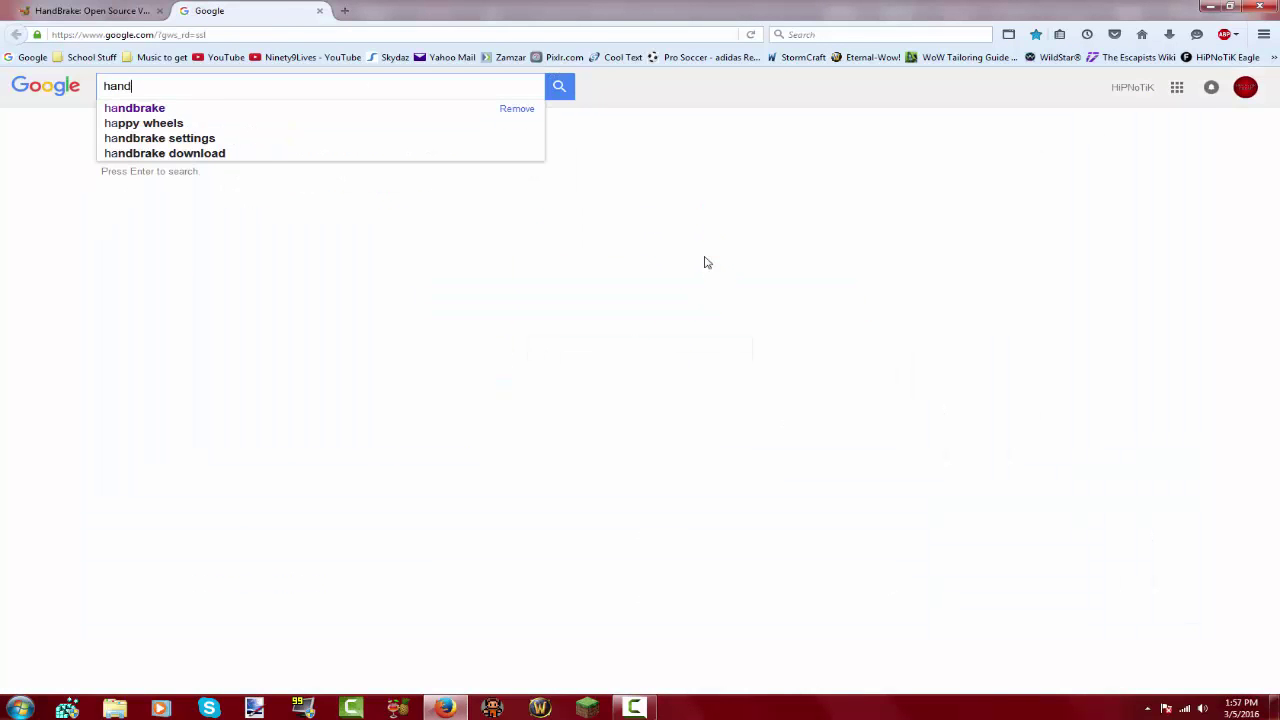
pyautogui.write('brake')
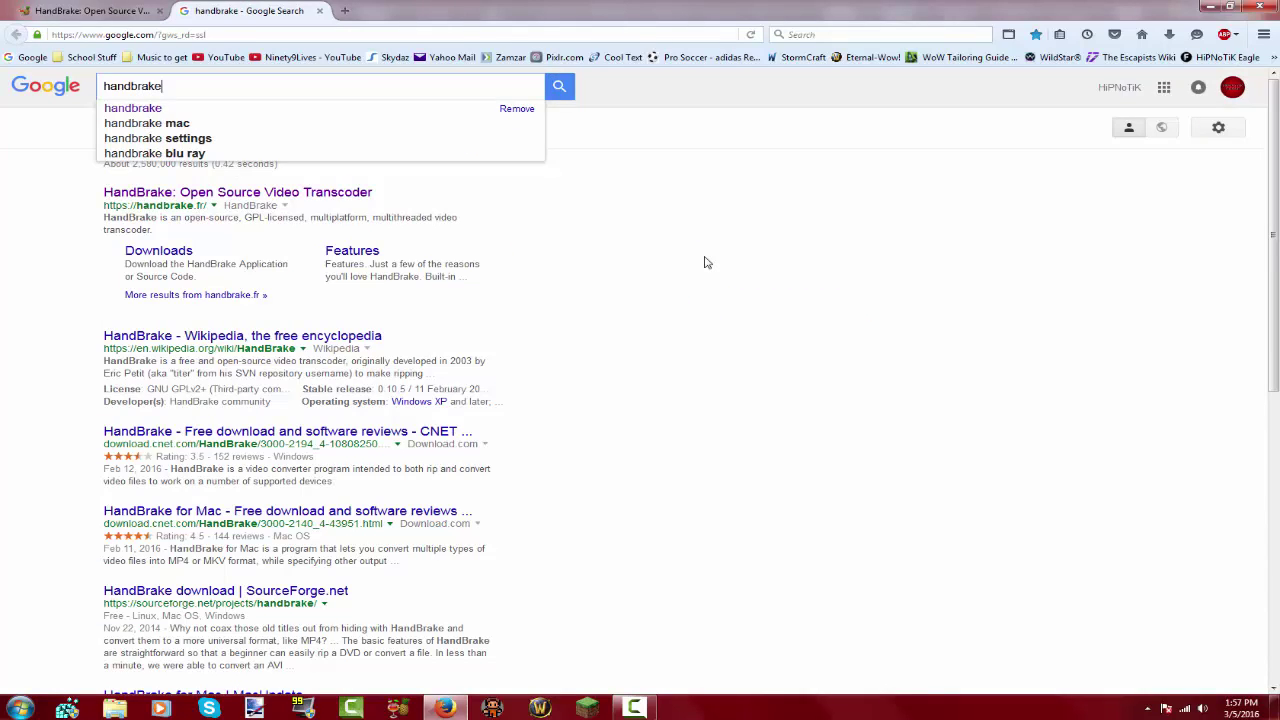
pyautogui.press('Return')
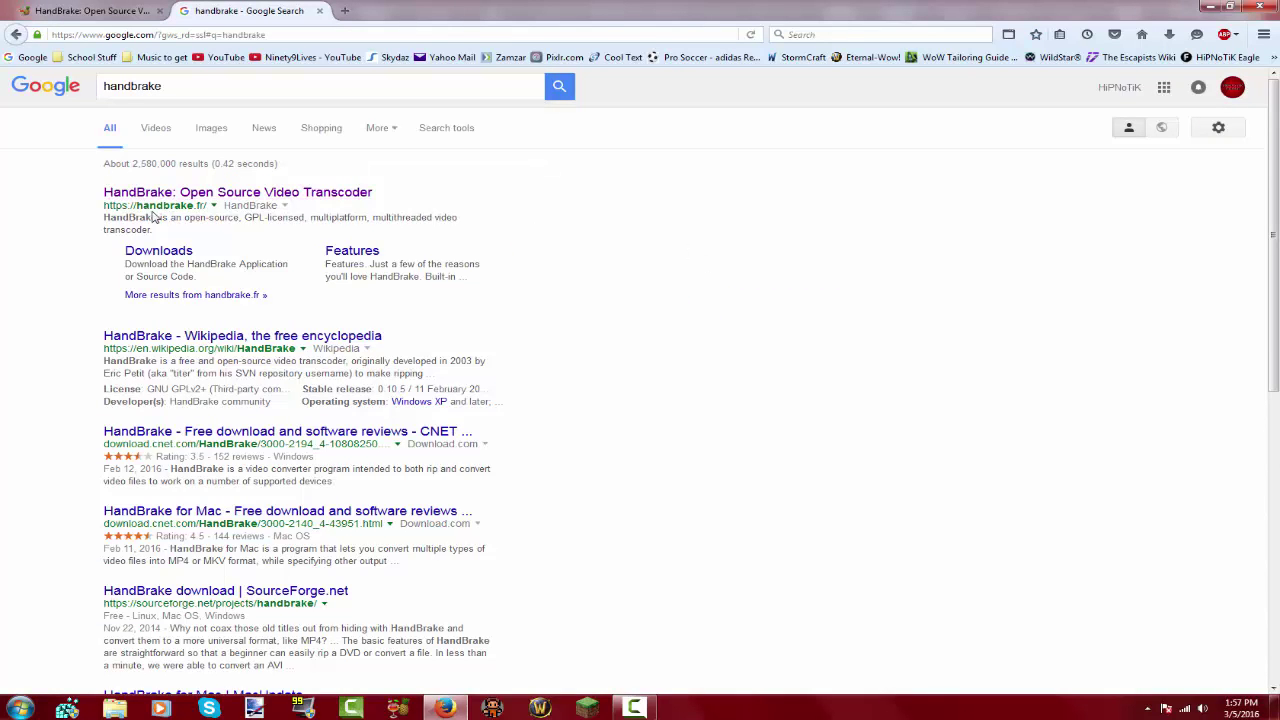
pyautogui.moveTo(103, 205); pyautogui.dragTo(163, 205)
pyautogui.click(241, 193)
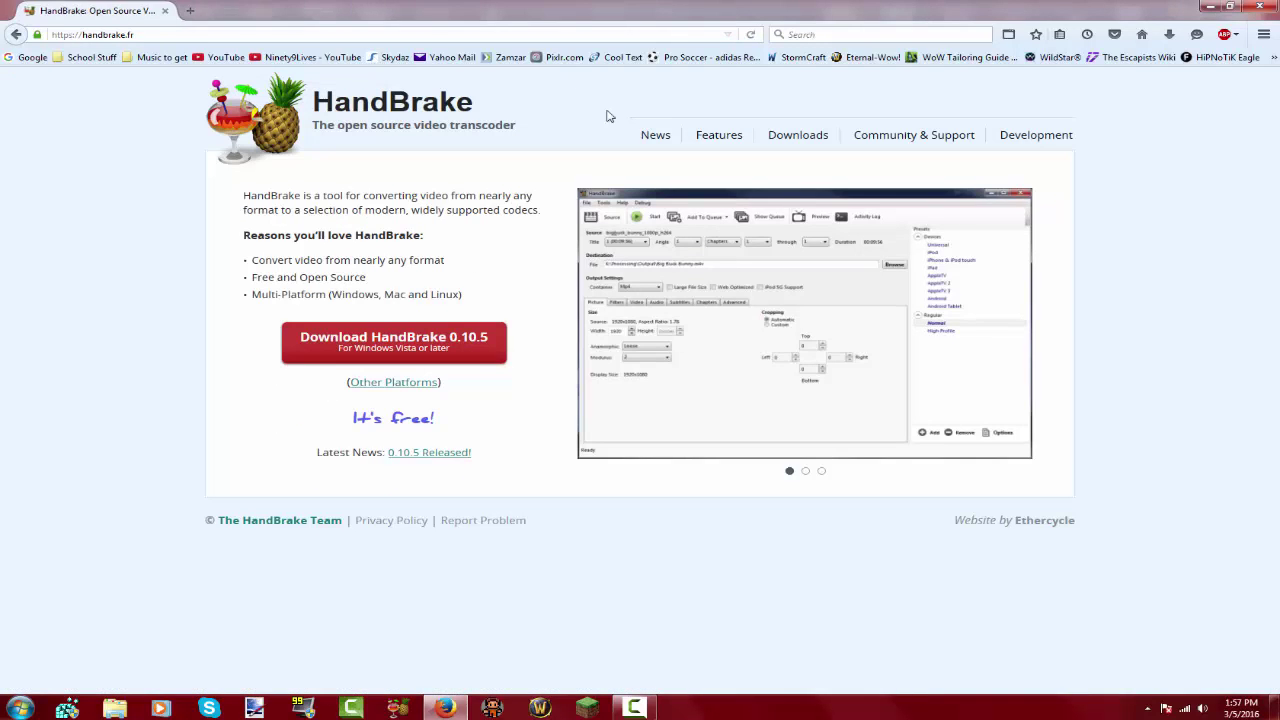
pyautogui.hotkey('ctrl', 'w')
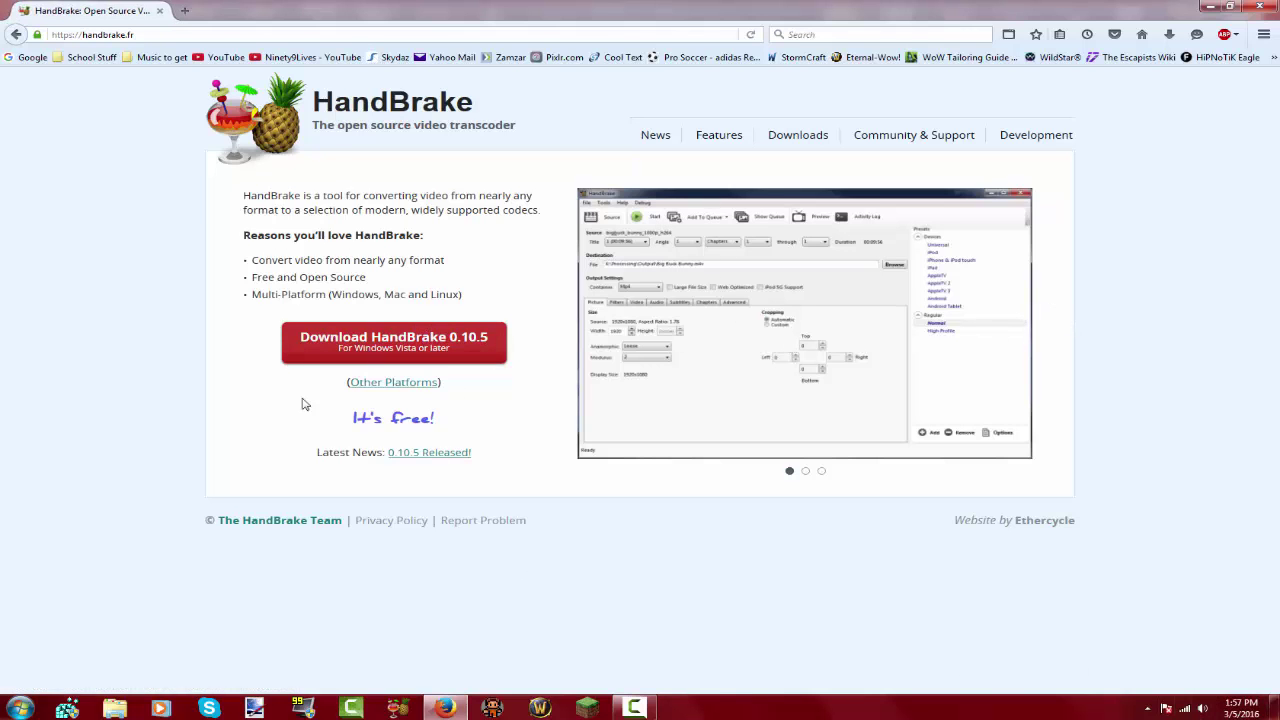
# Step: Download and save the HandBrake 0.10.5 Windows installer, then check its download progress
pyautogui.click(400, 358)
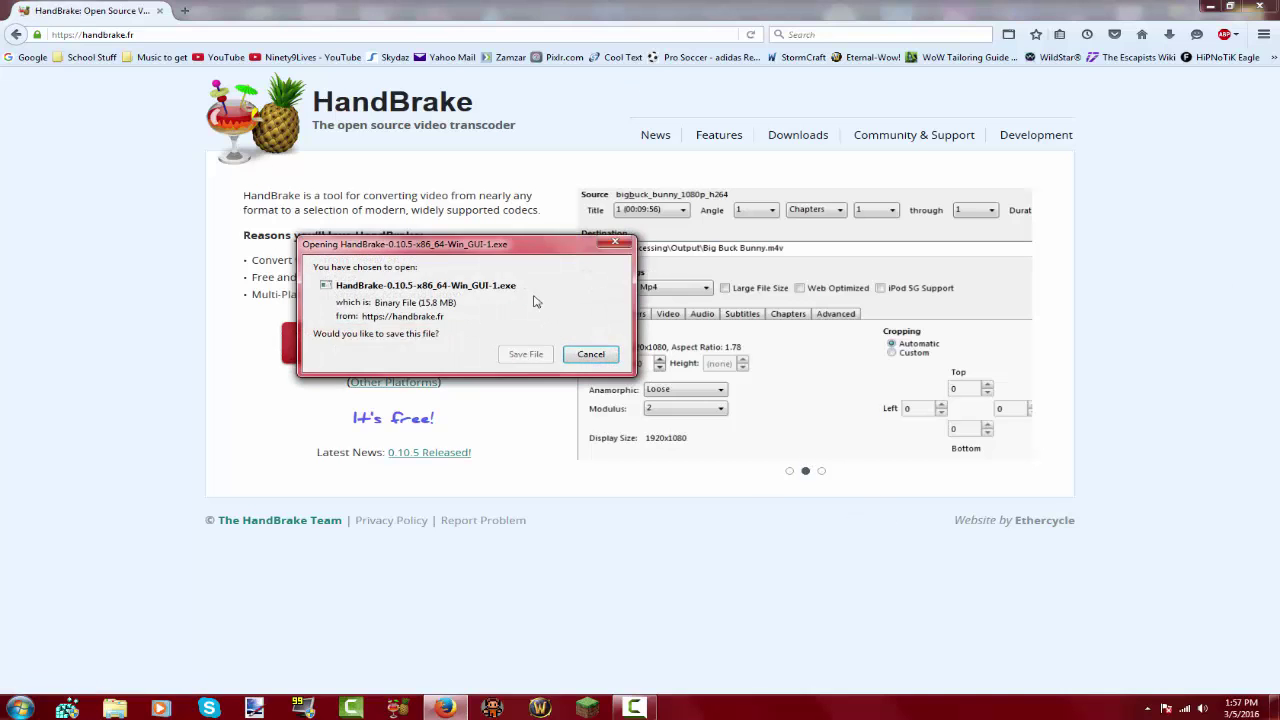
pyautogui.click(522, 351)
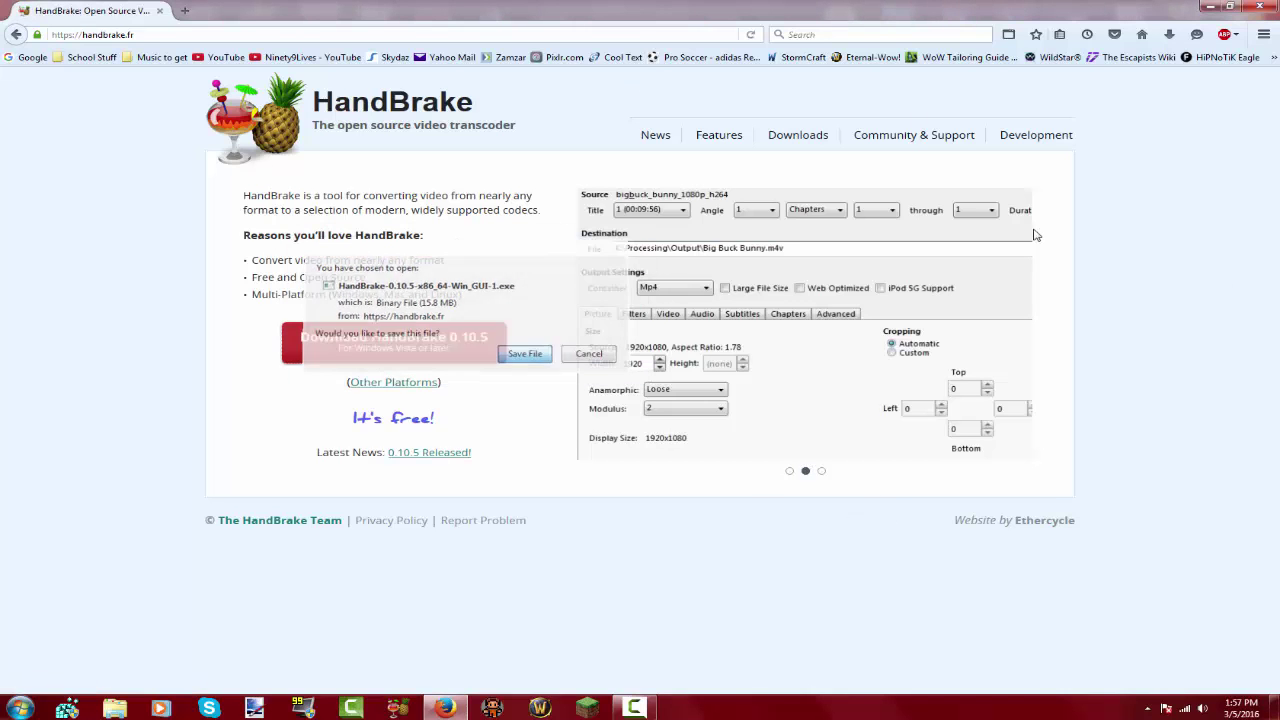
pyautogui.click(1170, 37)
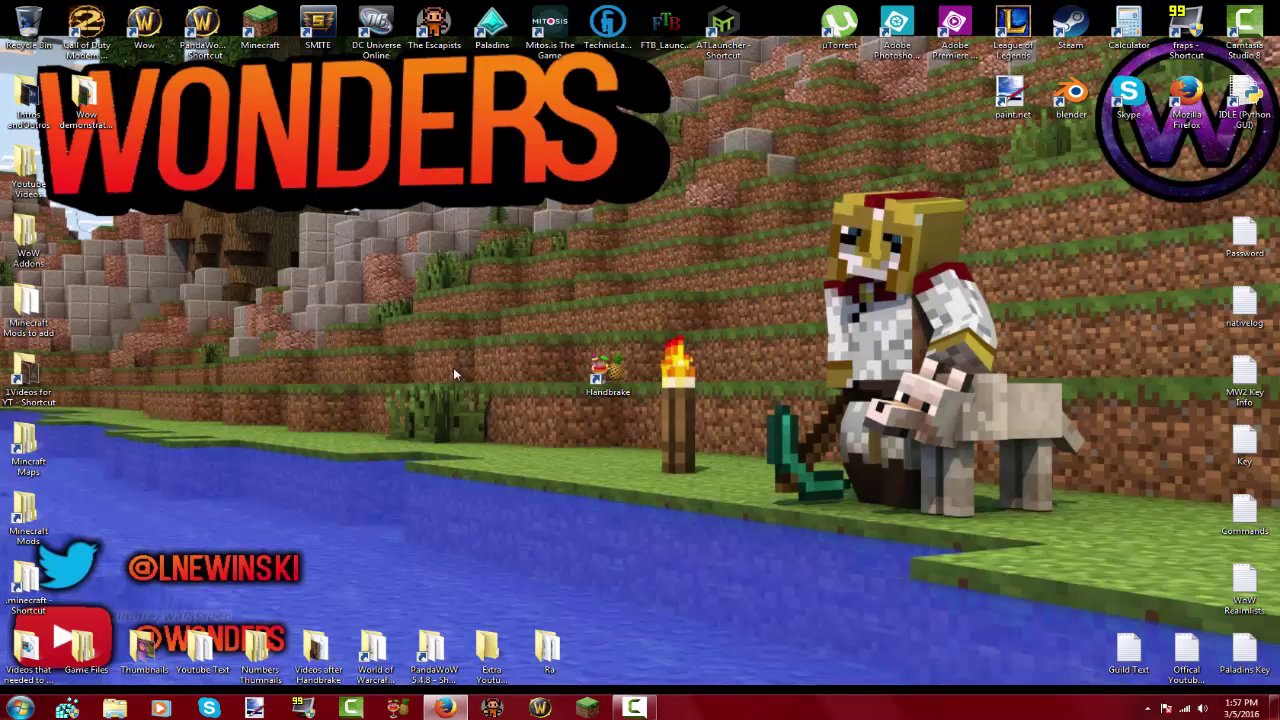
# Step: After selecting the Handbrake shortcut, open 1Videos for YT and drag the PandaWoW AVI onto the desktop
pyautogui.click(600, 370)
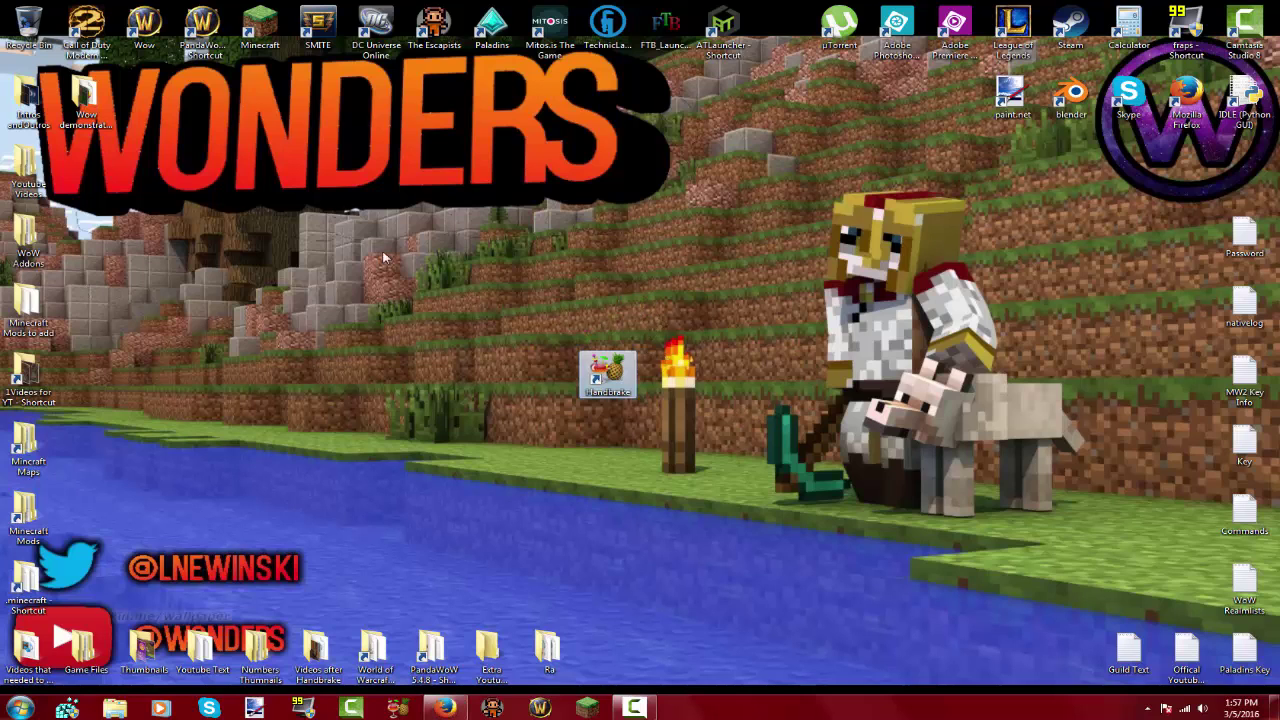
pyautogui.moveTo(530, 296); pyautogui.dragTo(456, 316)
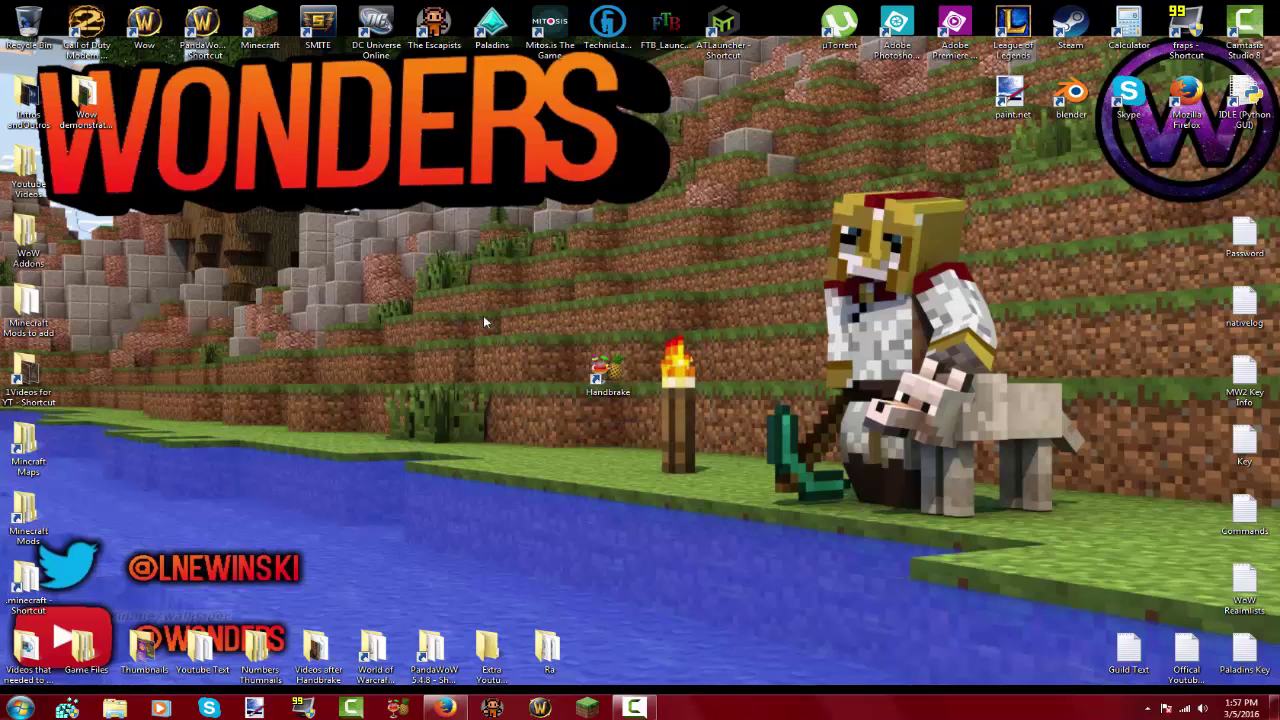
pyautogui.moveTo(490, 258); pyautogui.dragTo(706, 471)
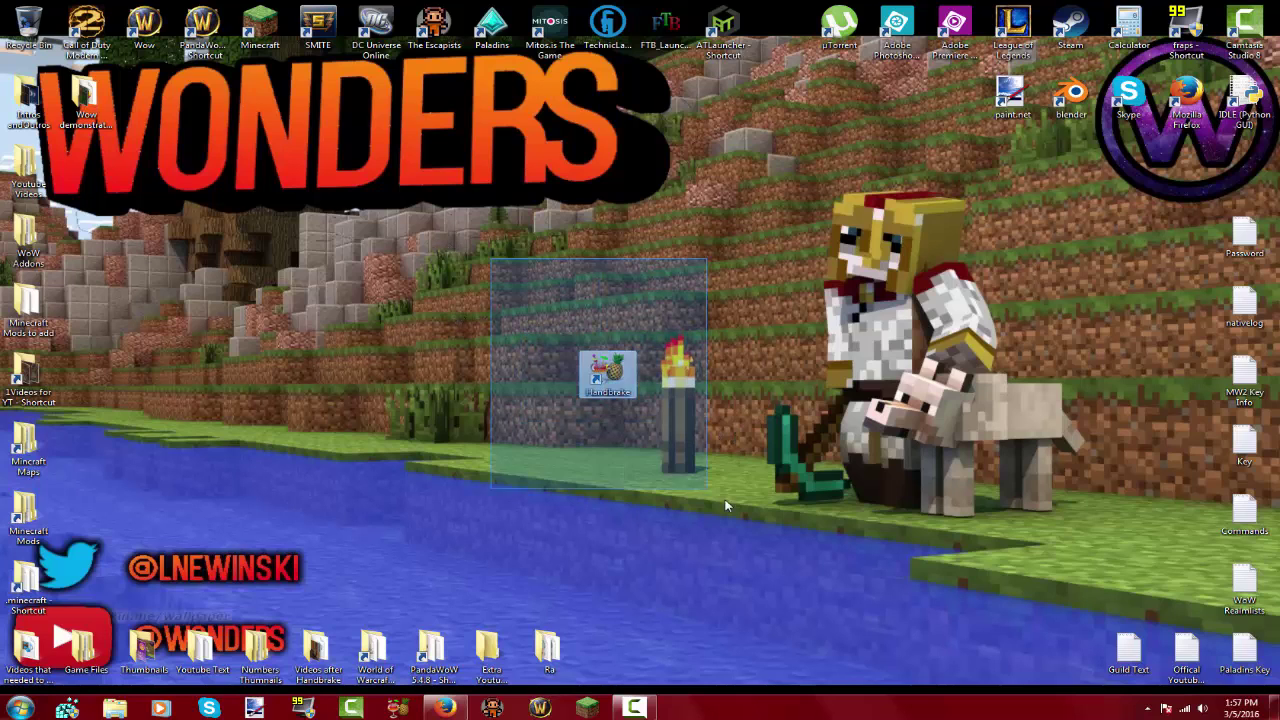
pyautogui.moveTo(550, 322); pyautogui.dragTo(703, 447)
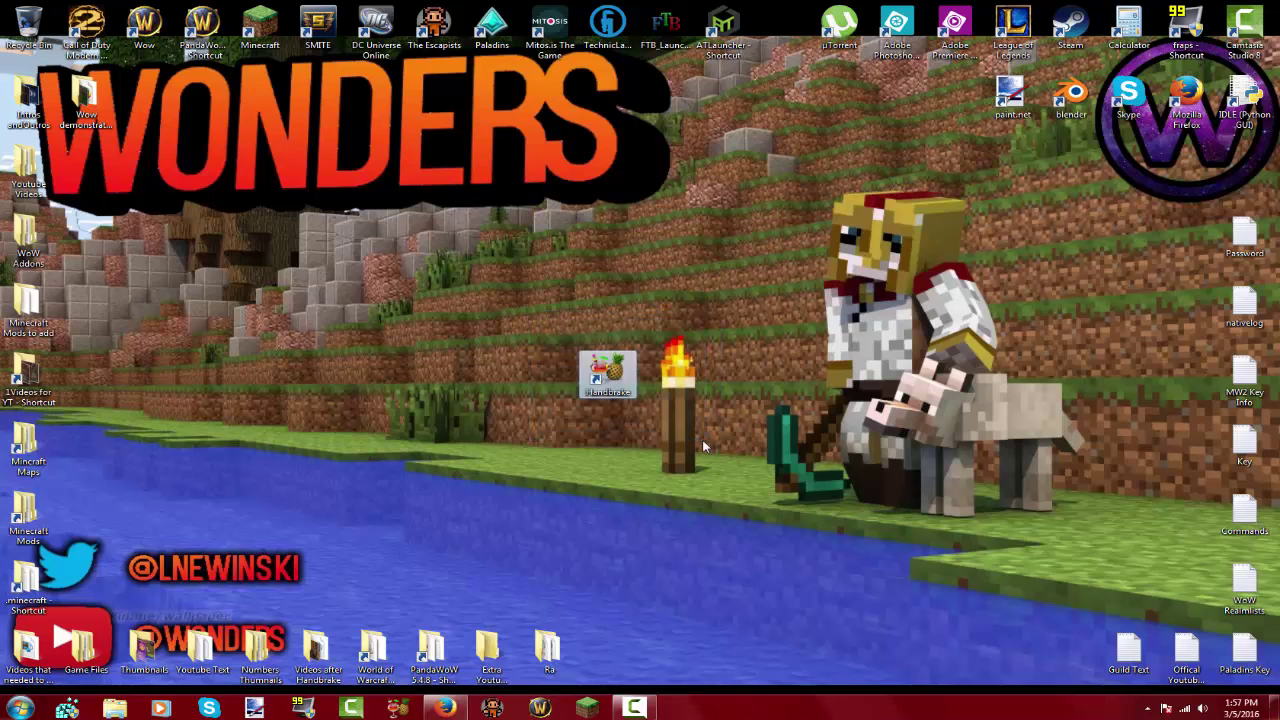
pyautogui.rightClick(597, 373)
pyautogui.click(872, 316)
pyautogui.doubleClick(28, 375)
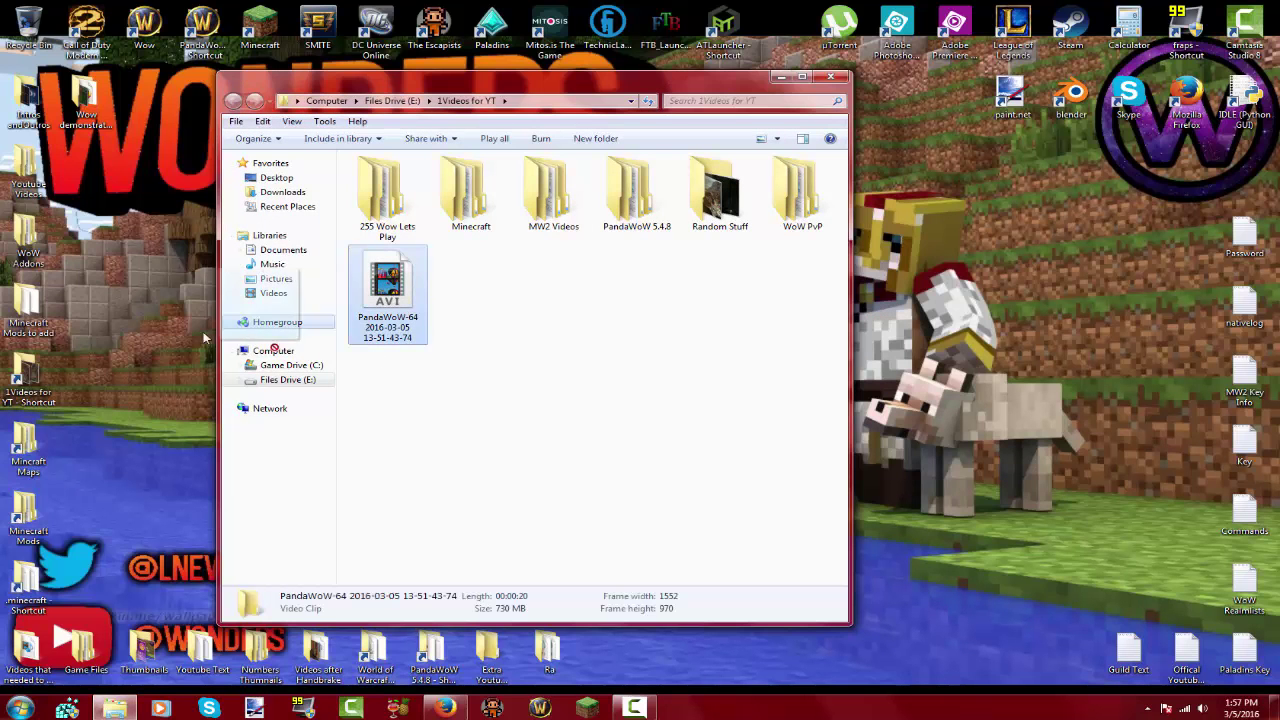
pyautogui.moveTo(203, 338); pyautogui.dragTo(86, 172)
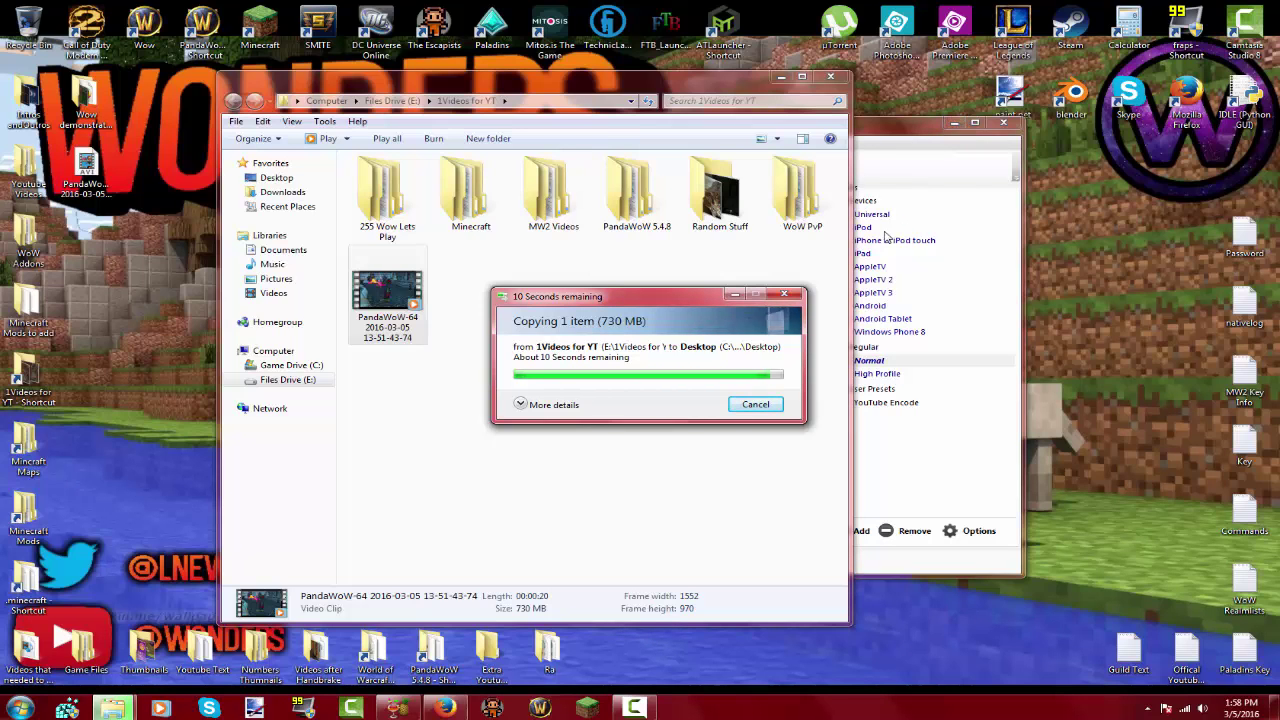
# Step: Close the 1Videos for YT folder window once the 730 MB PandaWoW copy finishes
pyautogui.click(831, 77)
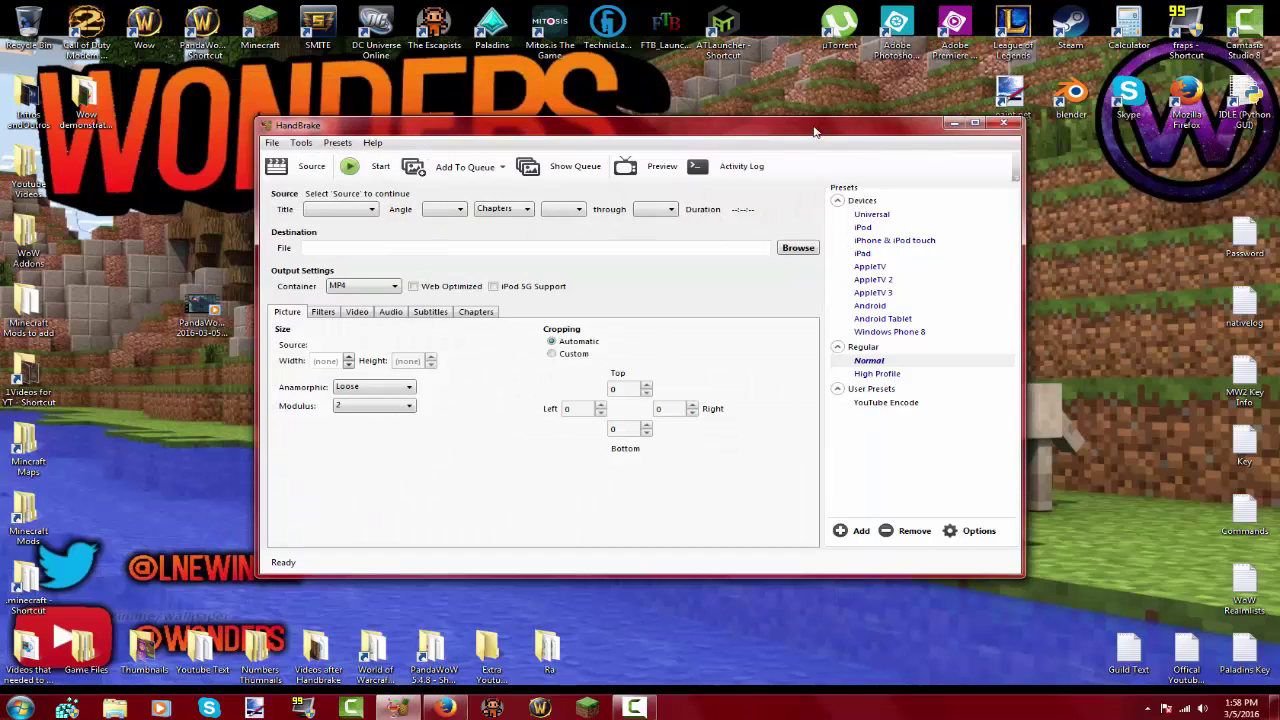
# Step: Maximize and restore HandBrake, then drag the desktop PandaWoW-64 AVI in as the source
pyautogui.click(975, 122)
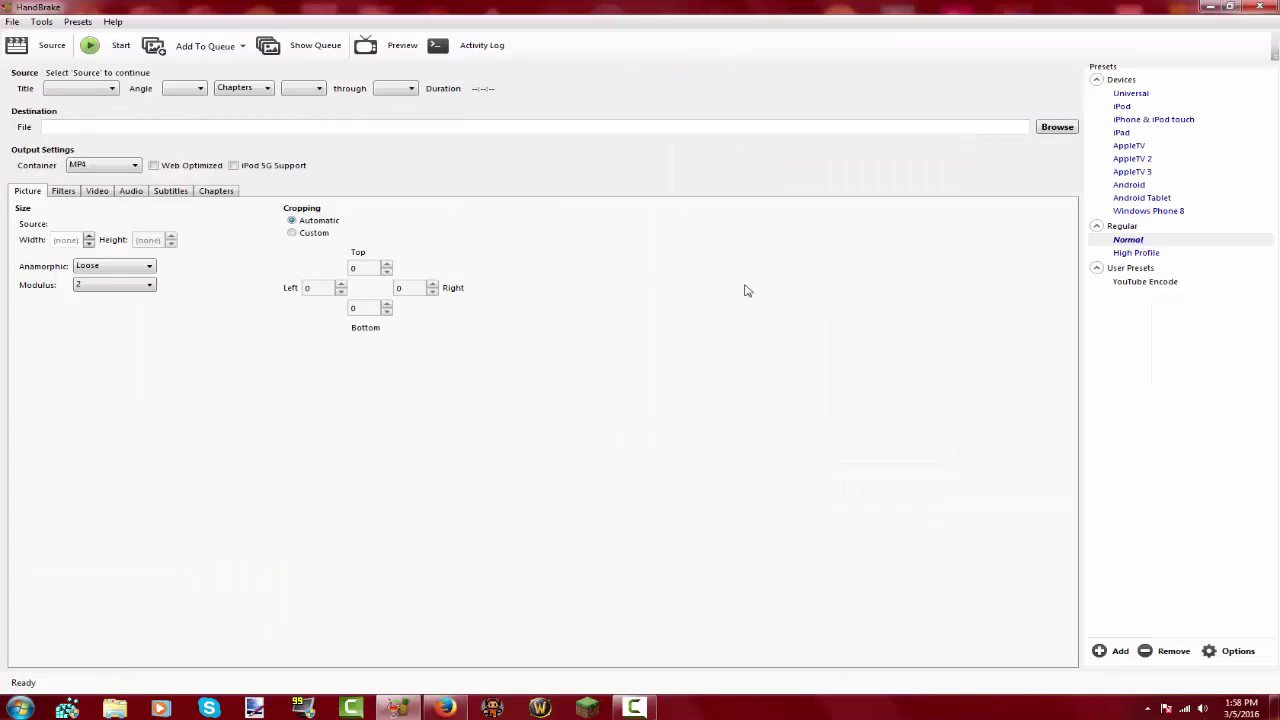
pyautogui.moveTo(898, 10); pyautogui.dragTo(985, 170)
pyautogui.moveTo(195, 312); pyautogui.dragTo(514, 255)
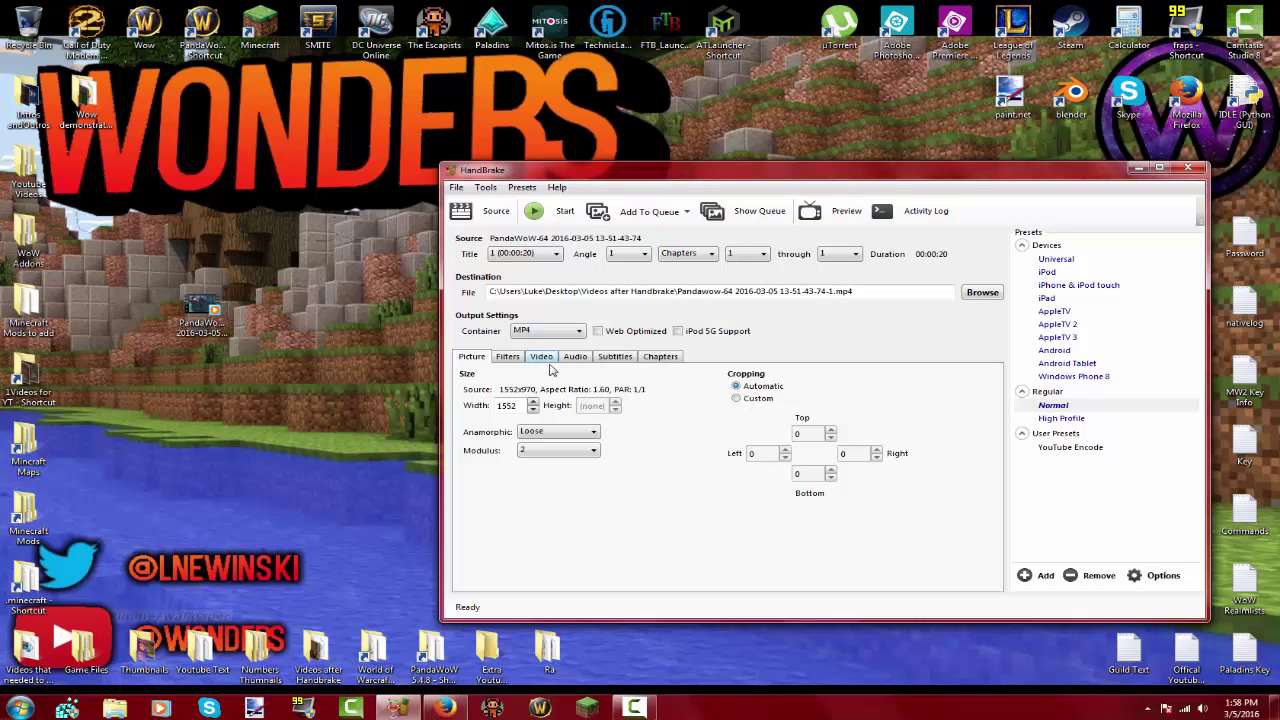
# Step: Apply the YouTube Encode preset and view its filter settings with HandBrake maximized
pyautogui.click(1070, 447)
pyautogui.click(506, 357)
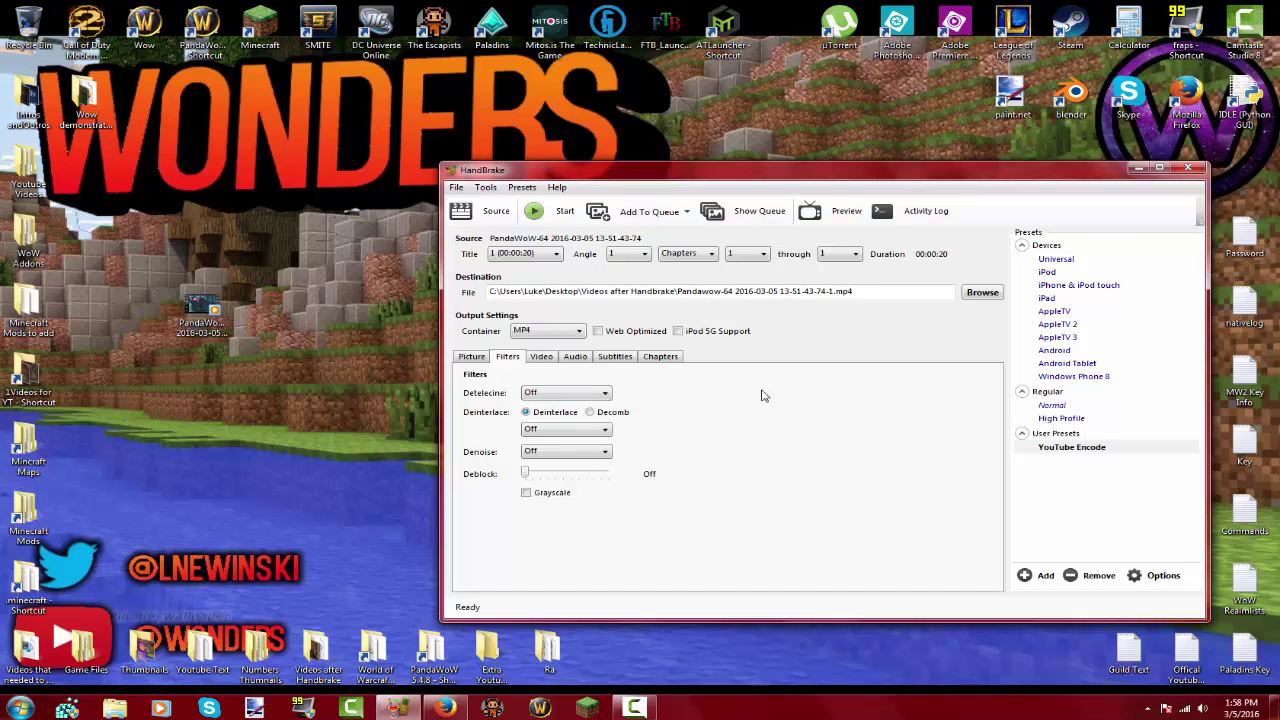
pyautogui.click(1159, 167)
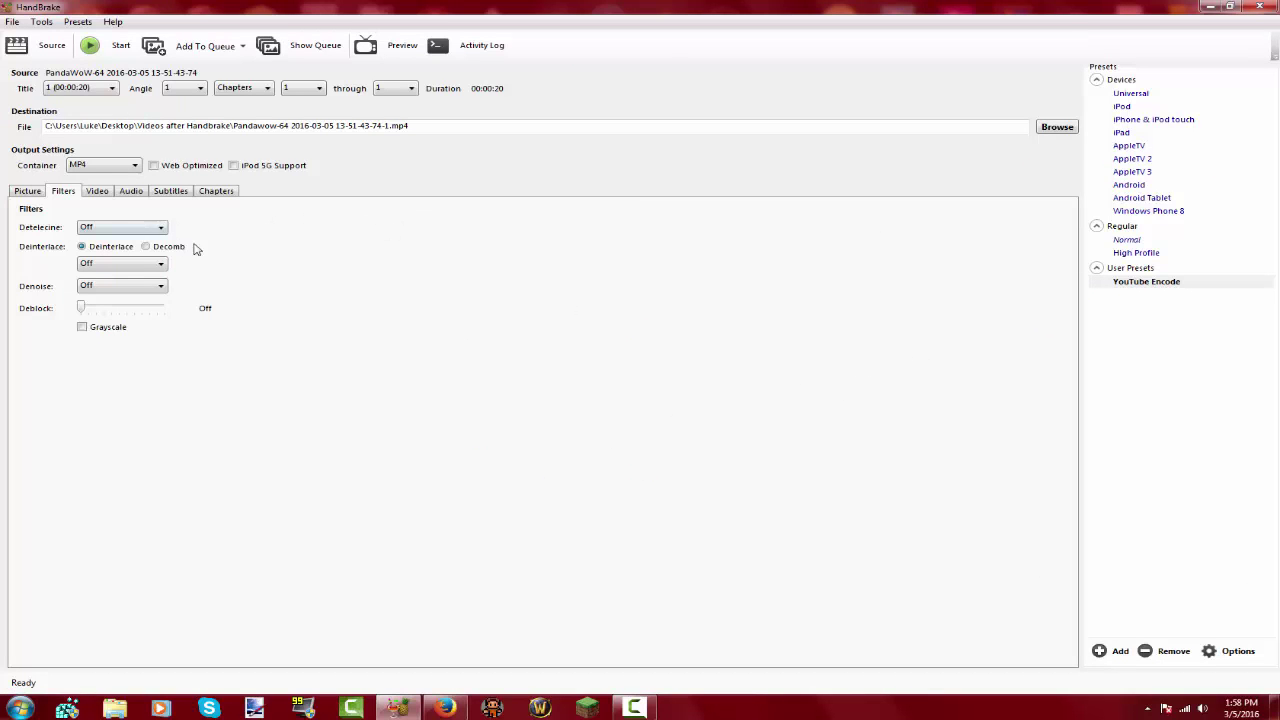
pyautogui.click(634, 708)
pyautogui.click(1245, 605)
# Step: Keep MP4 as the container and review the H.264, RF 20, Very Fast video settings
pyautogui.click(95, 166)
pyautogui.click(80, 180)
pyautogui.click(96, 193)
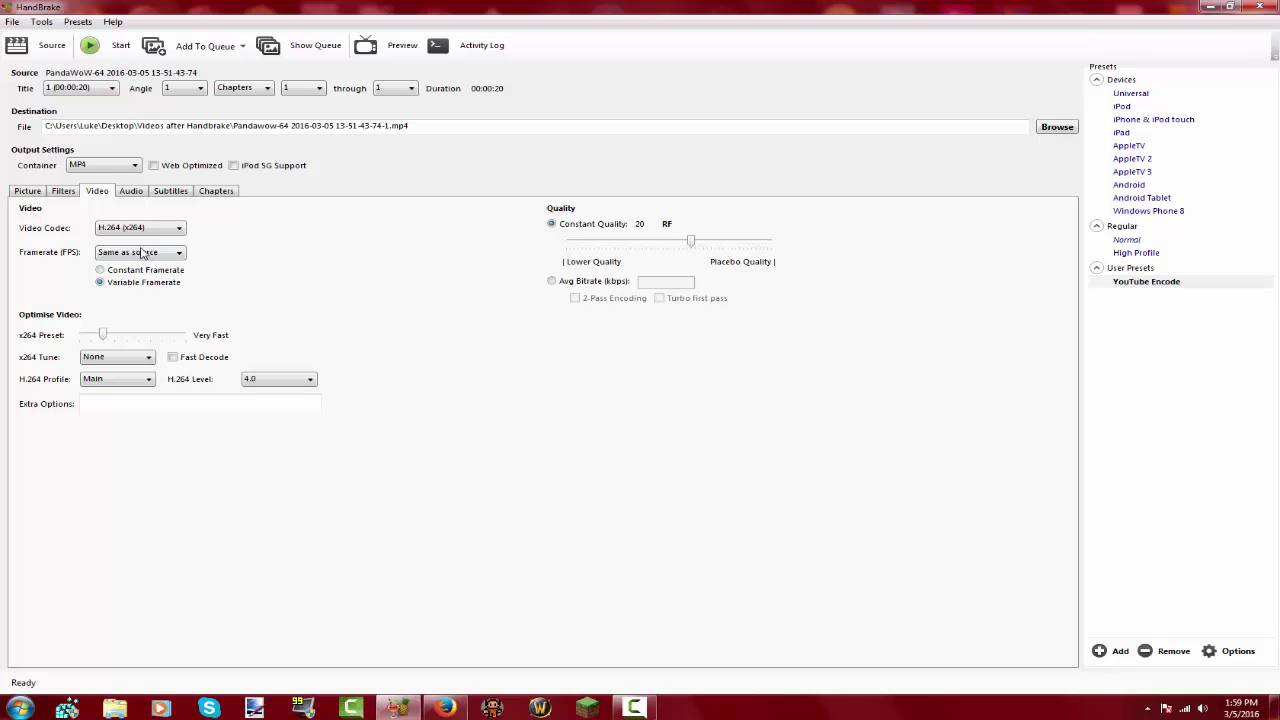
# Step: Keep the audio track bitrate at 160
pyautogui.click(131, 192)
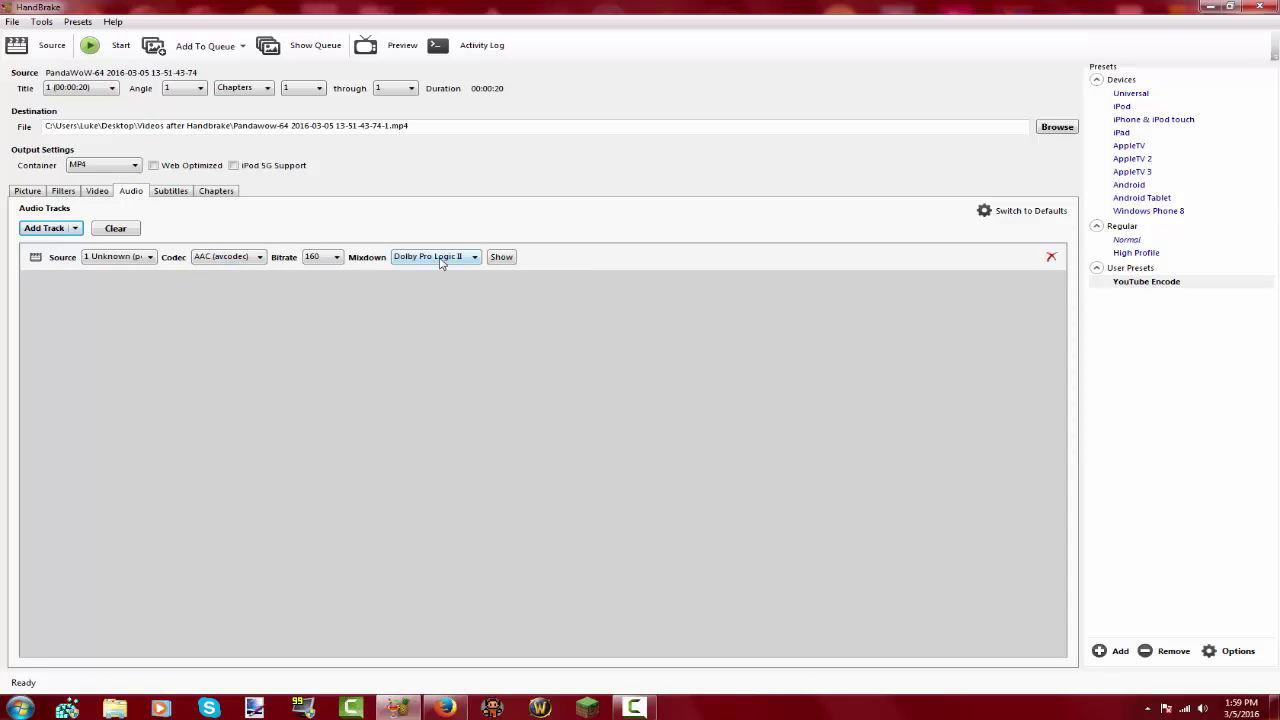
pyautogui.click(324, 258)
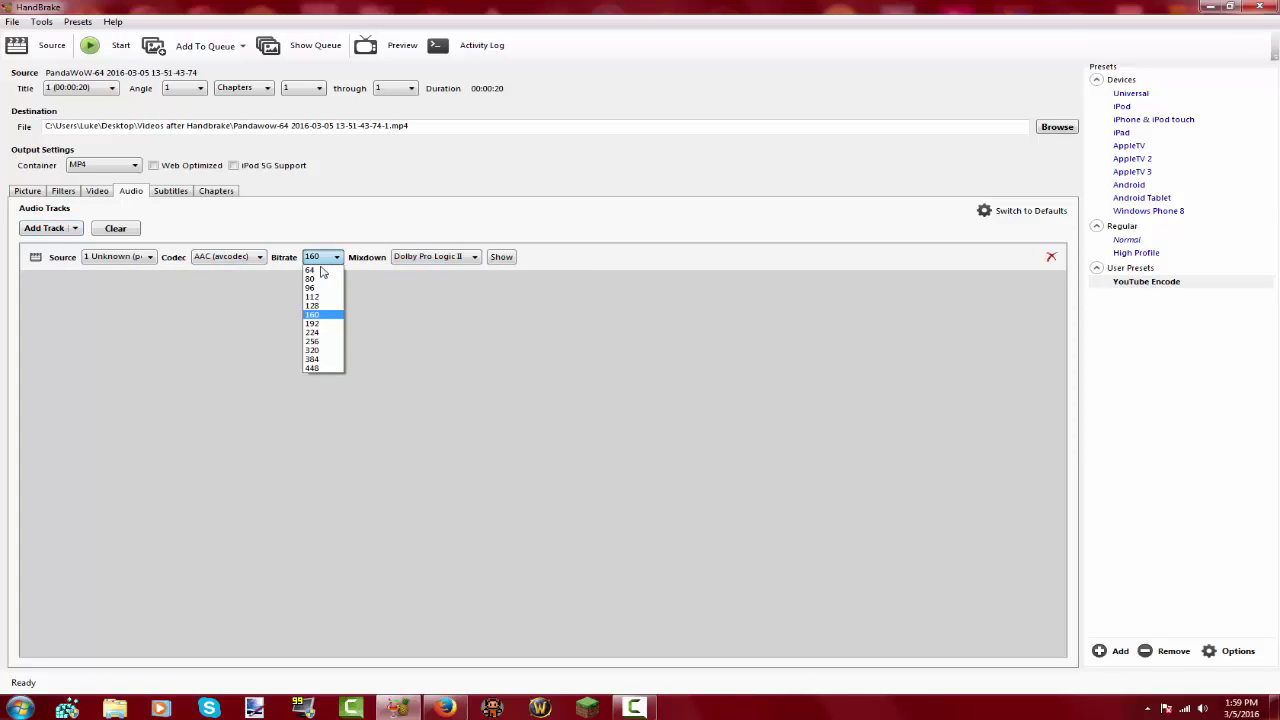
pyautogui.click(322, 314)
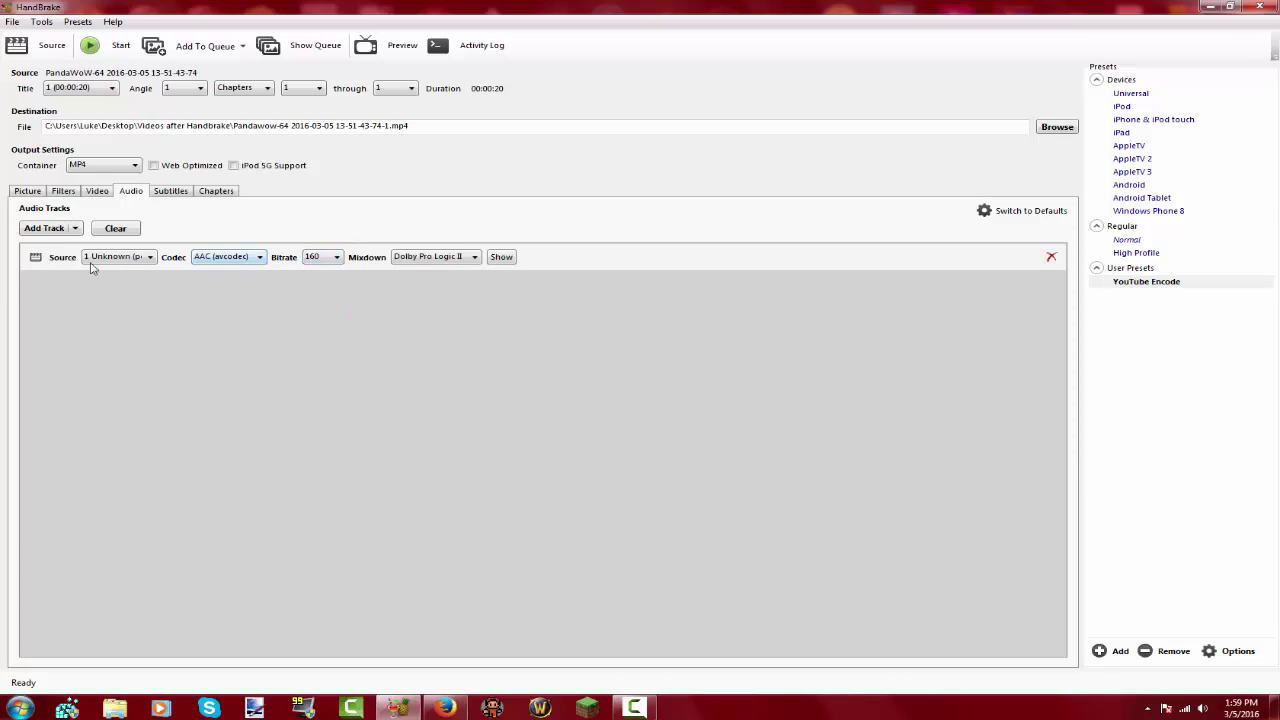
# Step: Review the subtitle and chapter settings, then return to the 1552×970 picture settings
pyautogui.click(174, 192)
pyautogui.click(213, 191)
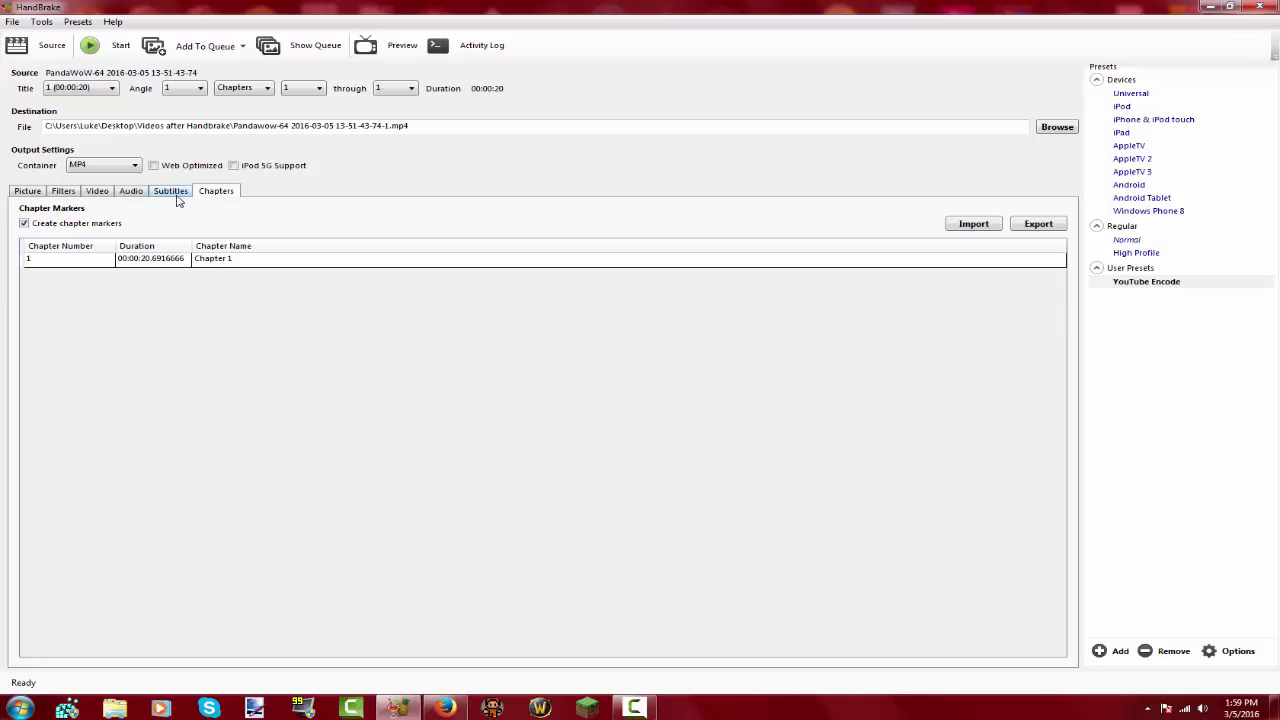
pyautogui.click(174, 194)
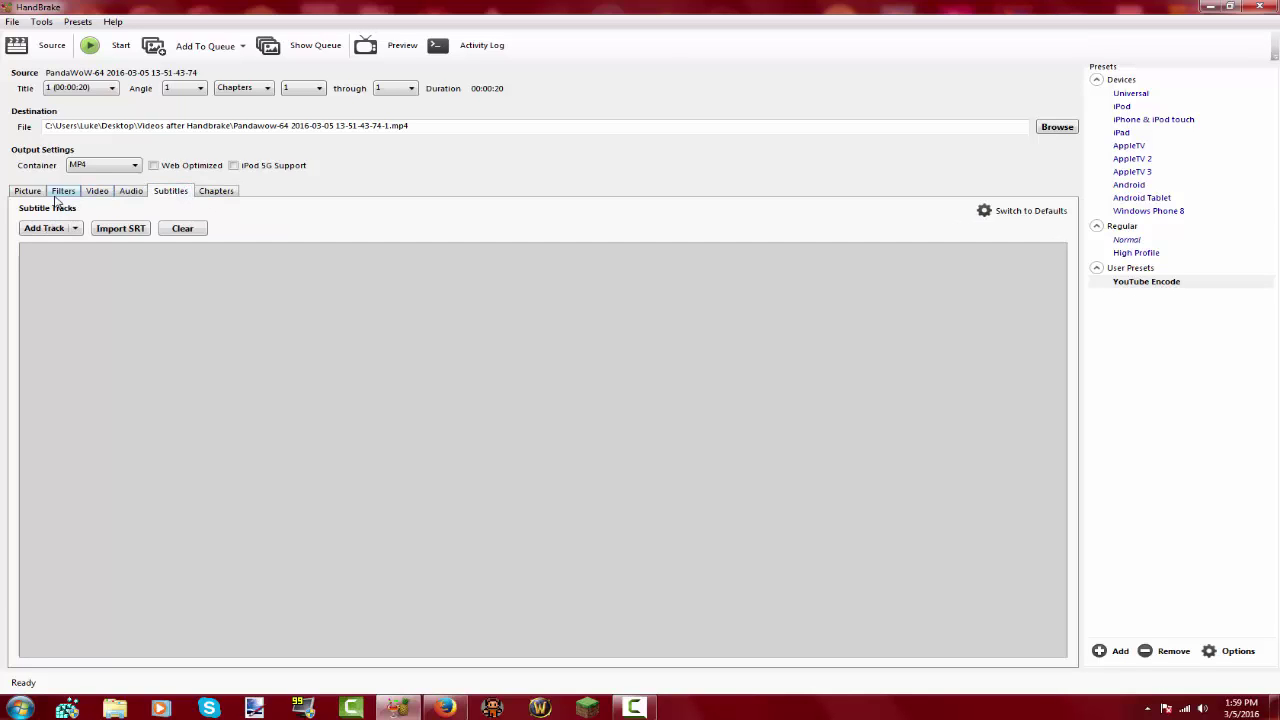
pyautogui.click(39, 197)
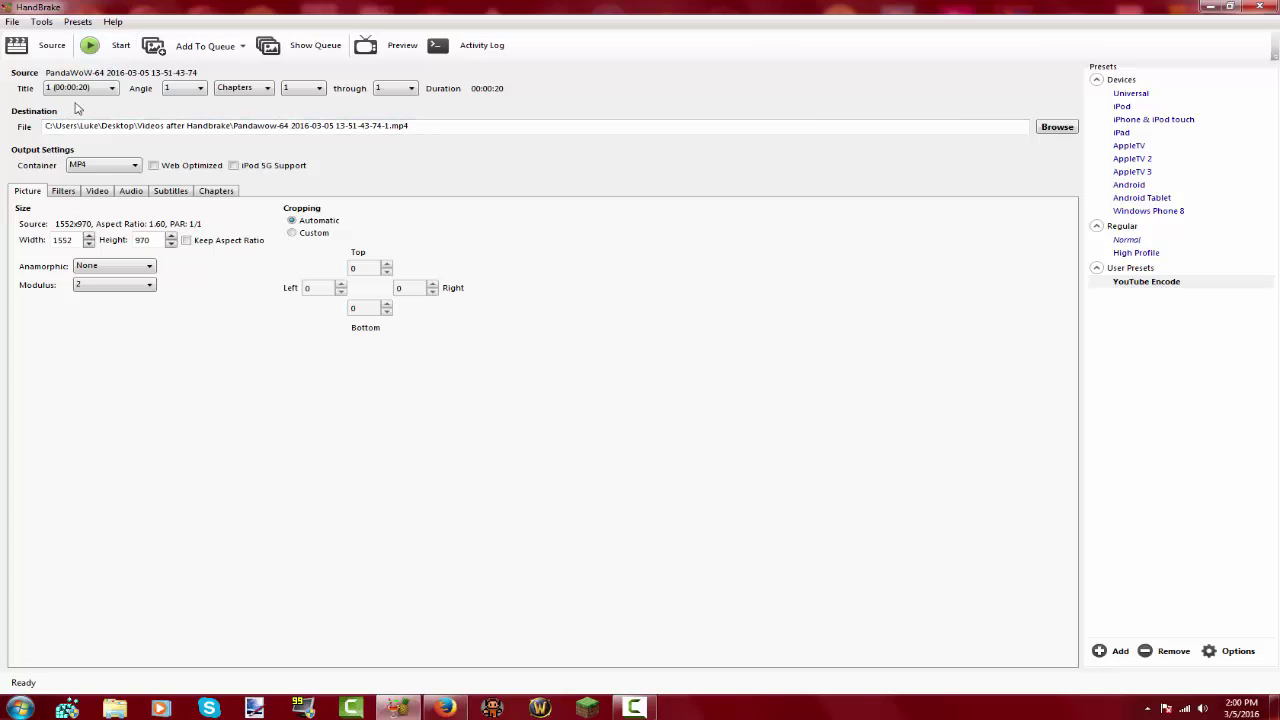
# Step: Add the PandaWoW-64 job to the queue, check it in the Queue window, and start encoding
pyautogui.click(205, 47)
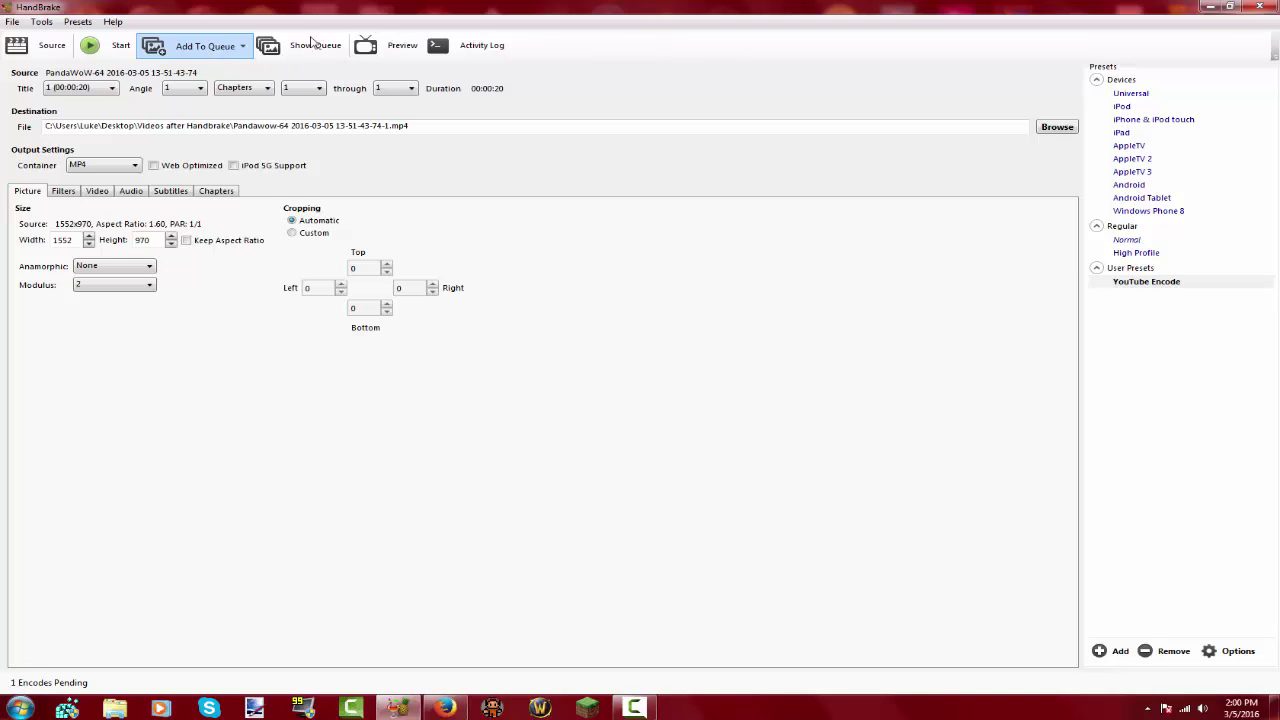
pyautogui.click(314, 45)
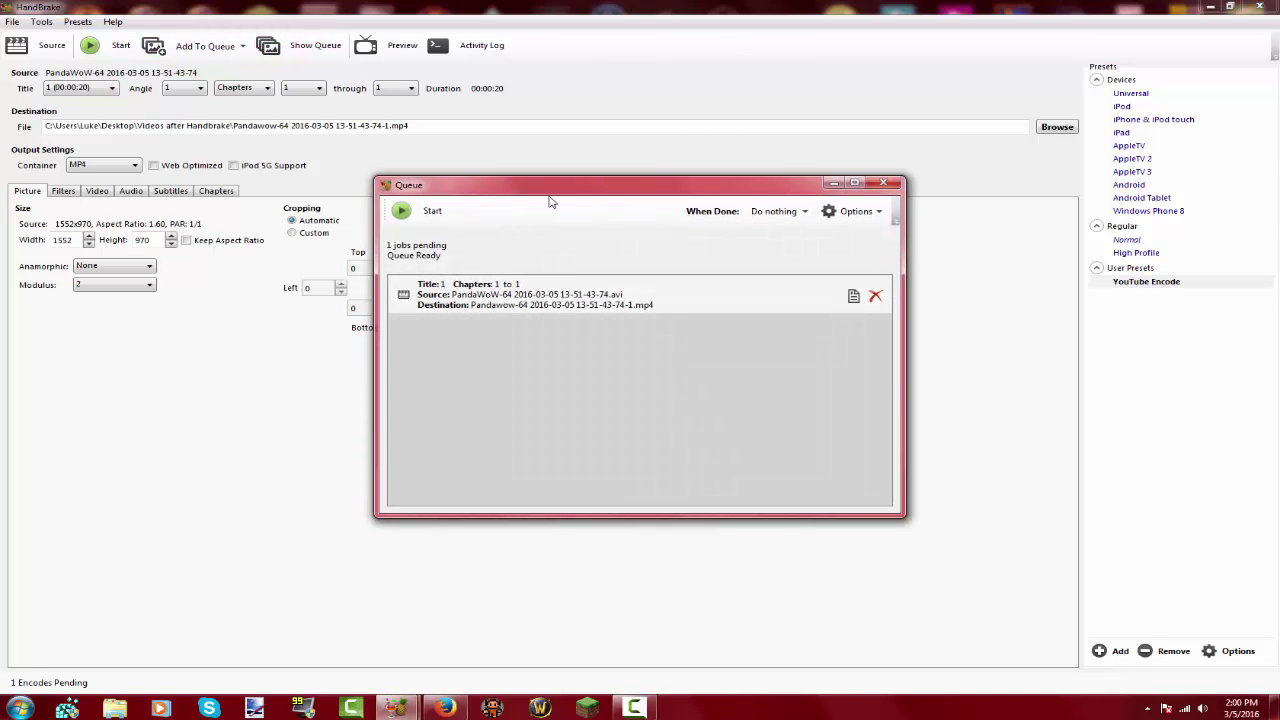
pyautogui.moveTo(559, 187)
pyautogui.mouseDown()
pyautogui.moveTo(648, 169)
pyautogui.moveTo(553, 182)
pyautogui.mouseUp()
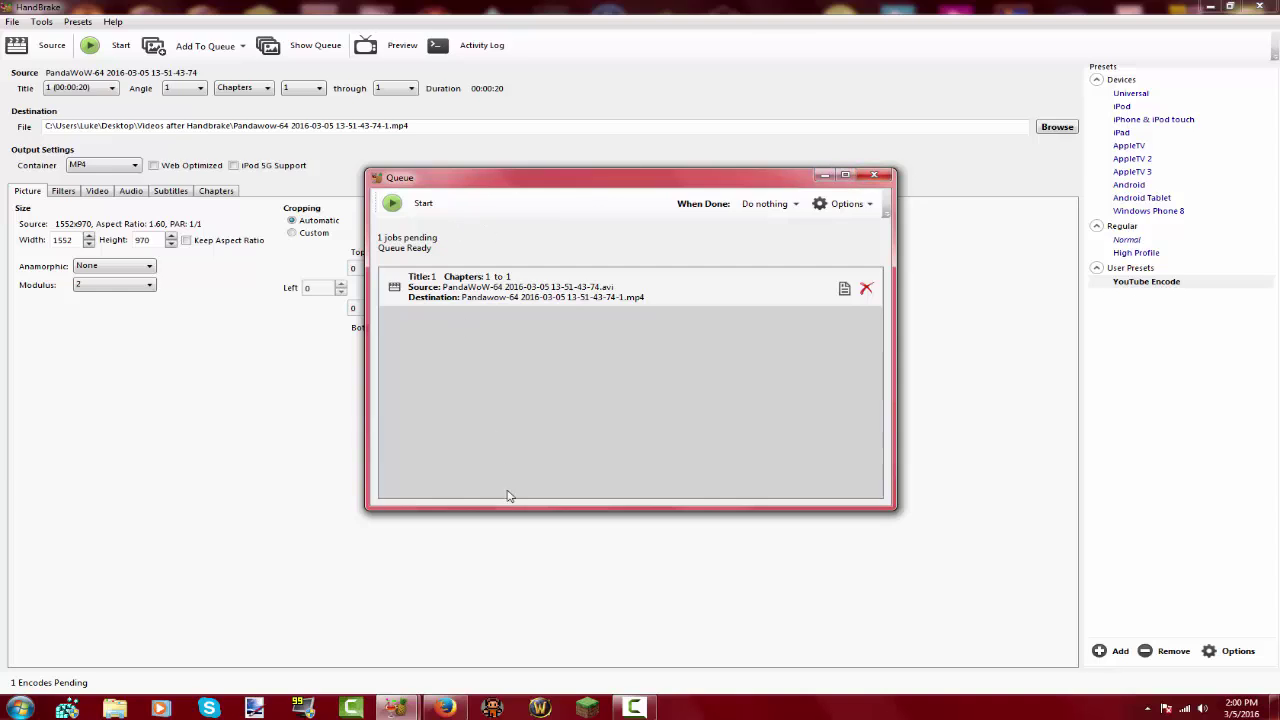
pyautogui.click(875, 180)
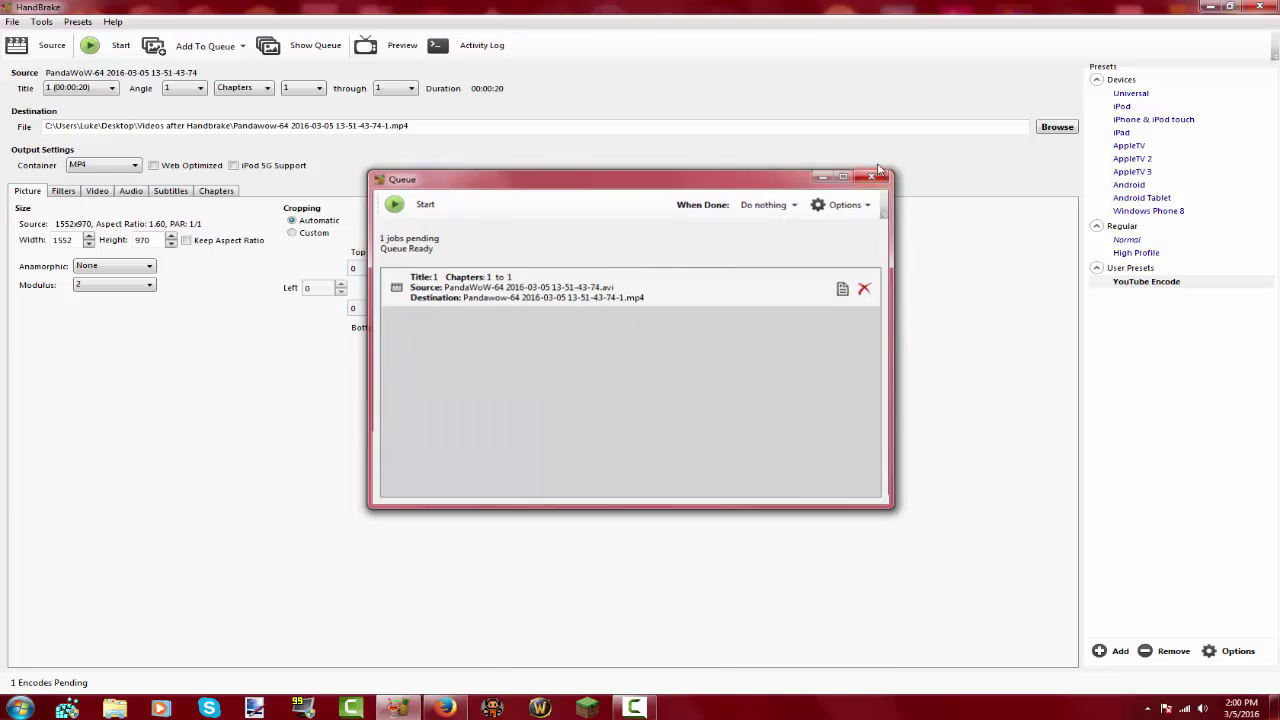
pyautogui.click(121, 46)
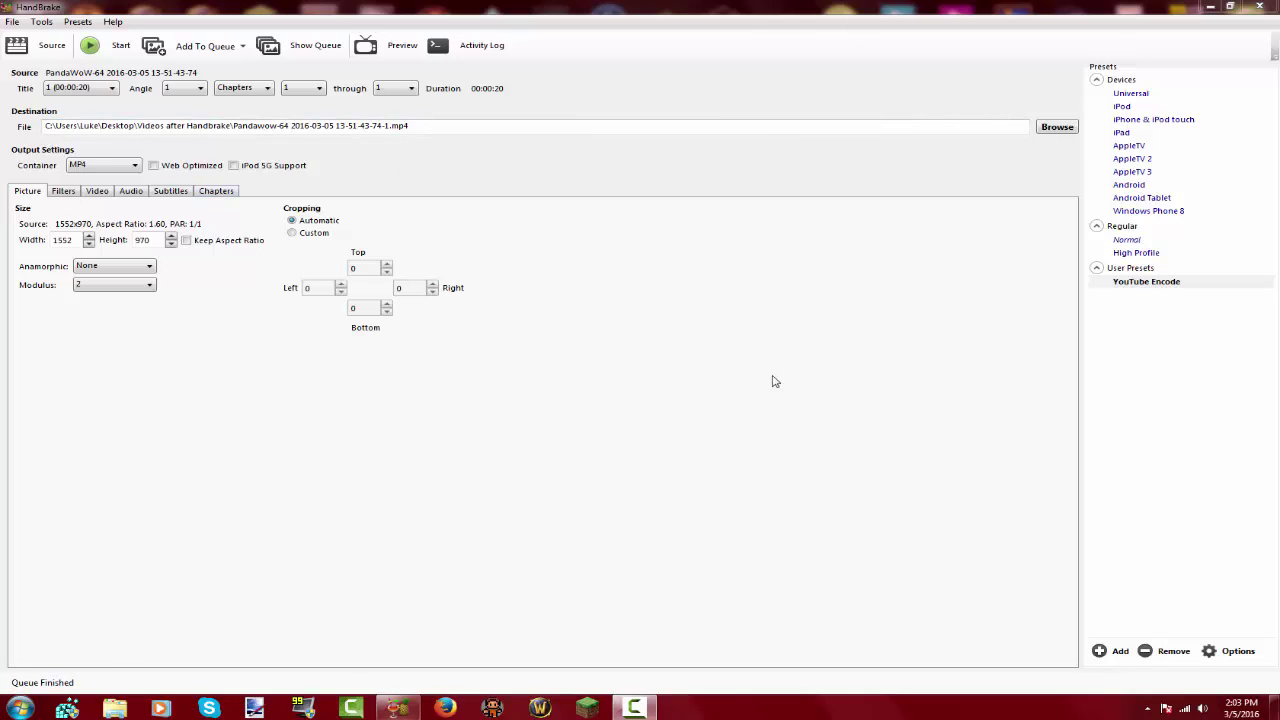
# Step: Close HandBrake and briefly browse Files Drive (E:) in a file browser window
pyautogui.click(1259, 6)
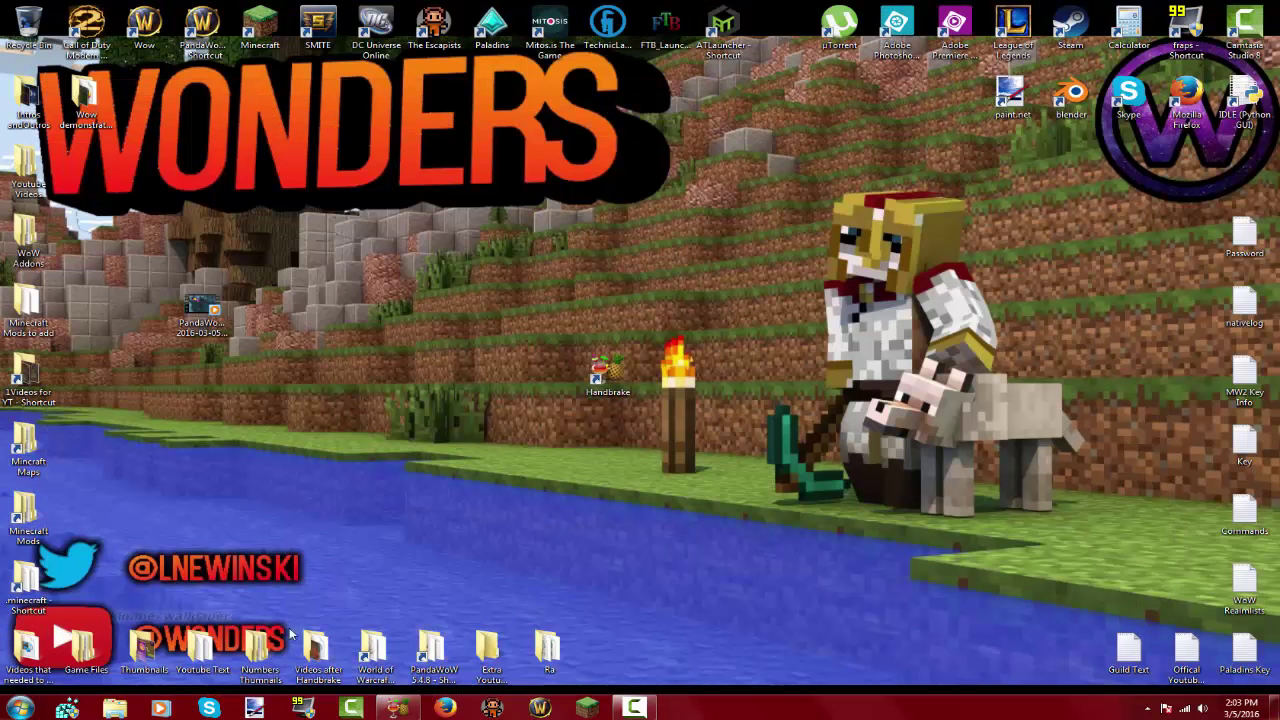
pyautogui.click(114, 708)
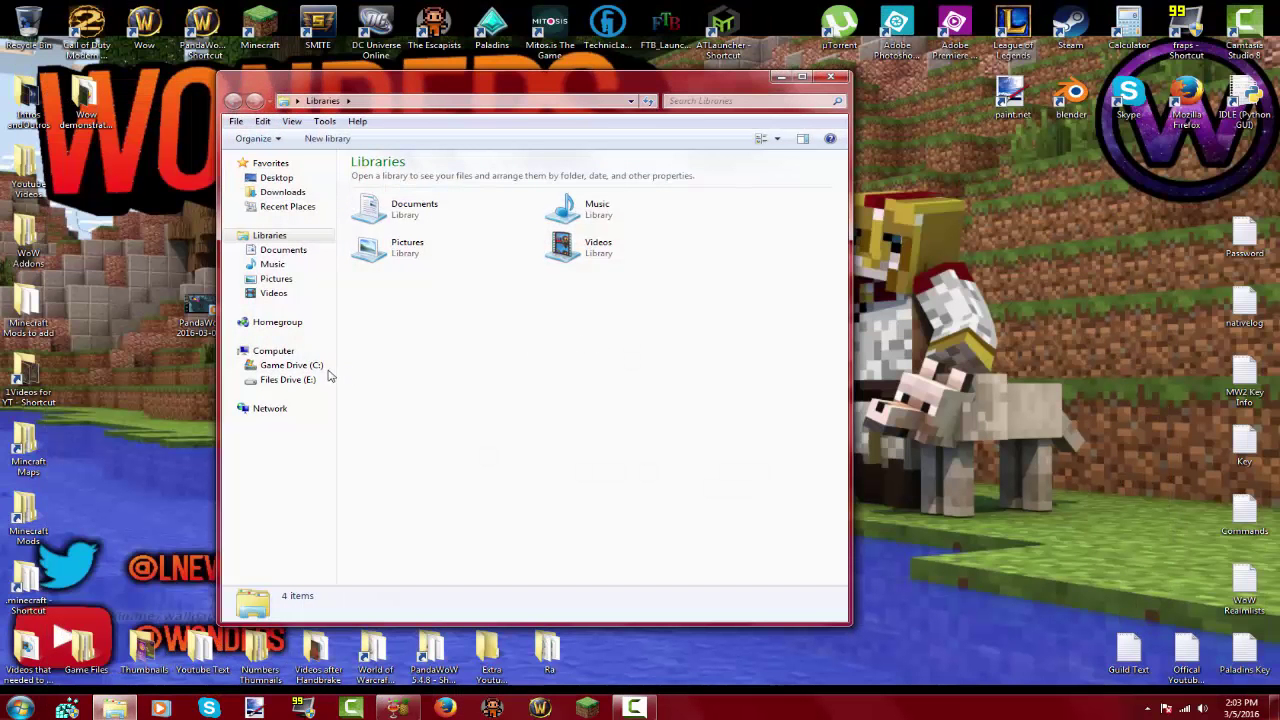
pyautogui.click(288, 381)
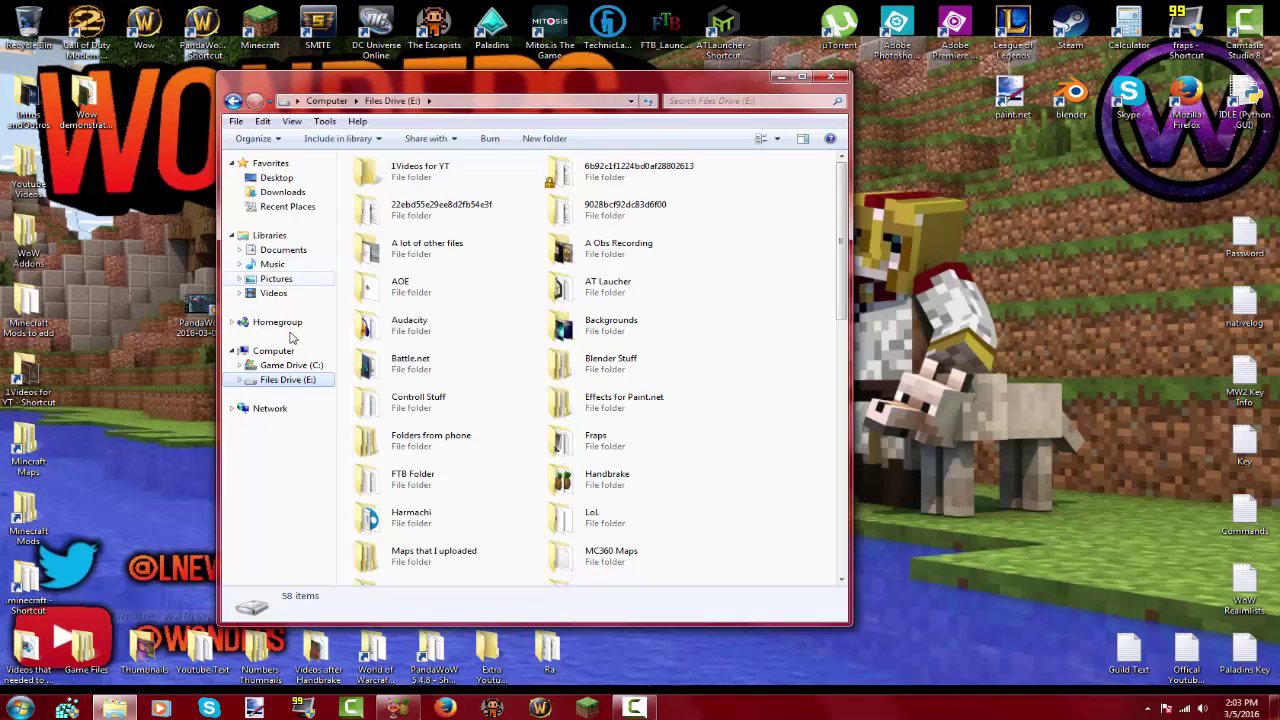
pyautogui.click(830, 76)
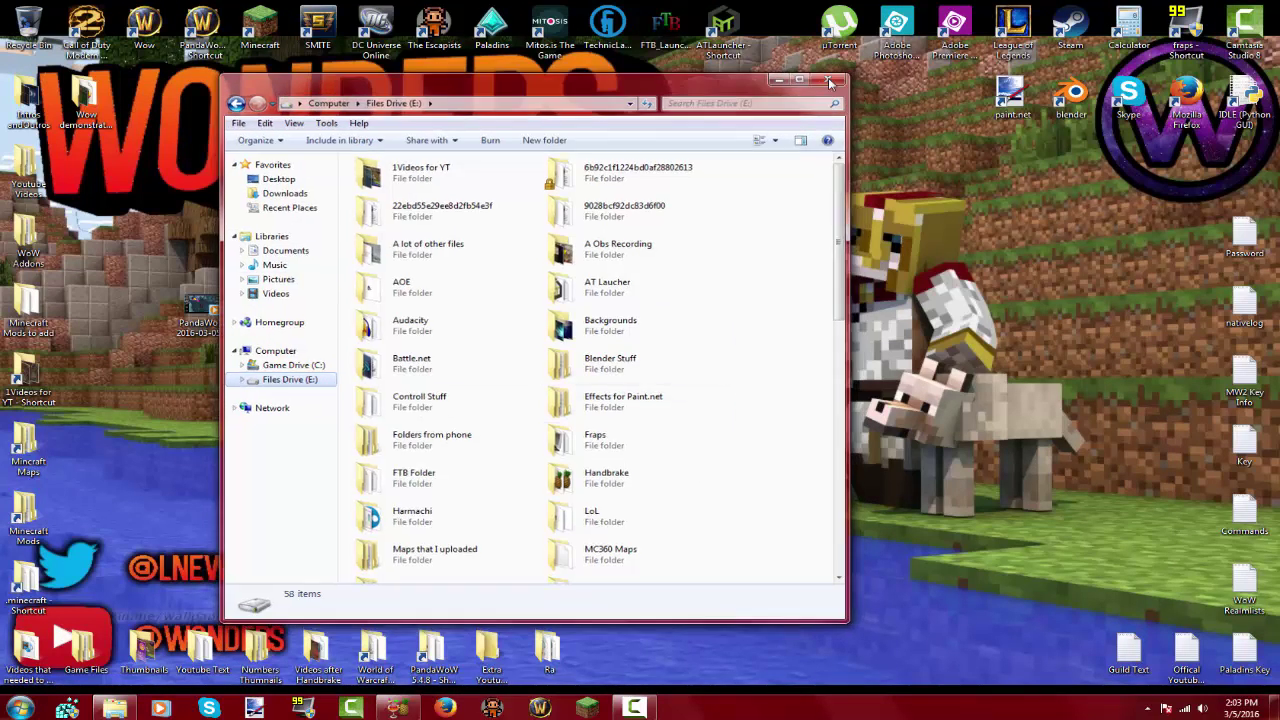
# Step: Move the new 12.3 MB PandaWoW-64 MP4 from Videos after Handbrake onto the desktop
pyautogui.doubleClick(318, 655)
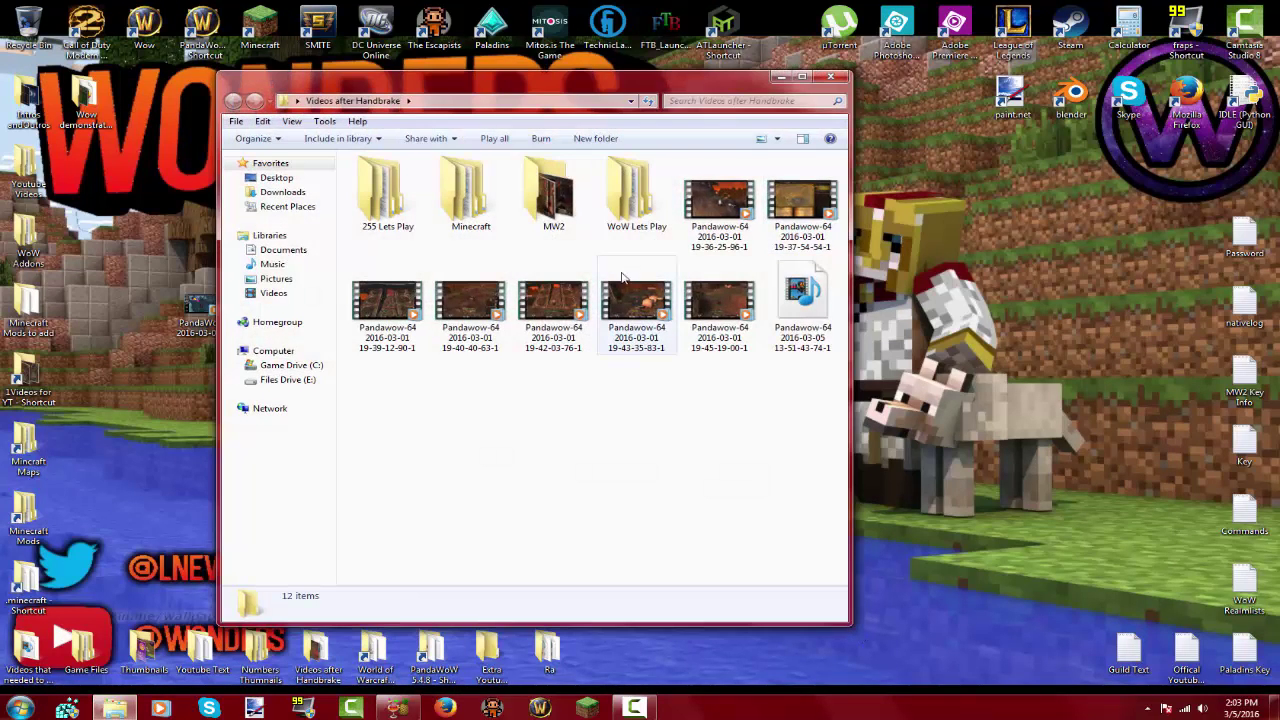
pyautogui.click(826, 318)
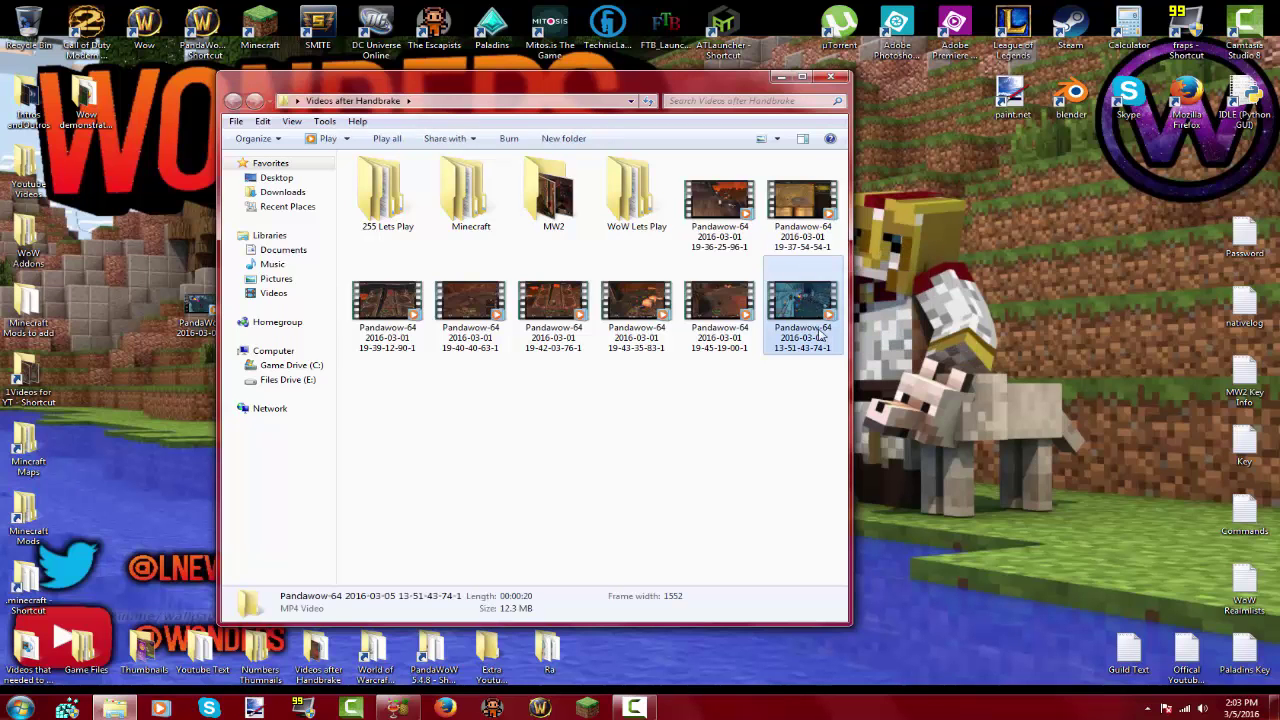
pyautogui.moveTo(795, 292); pyautogui.dragTo(902, 240)
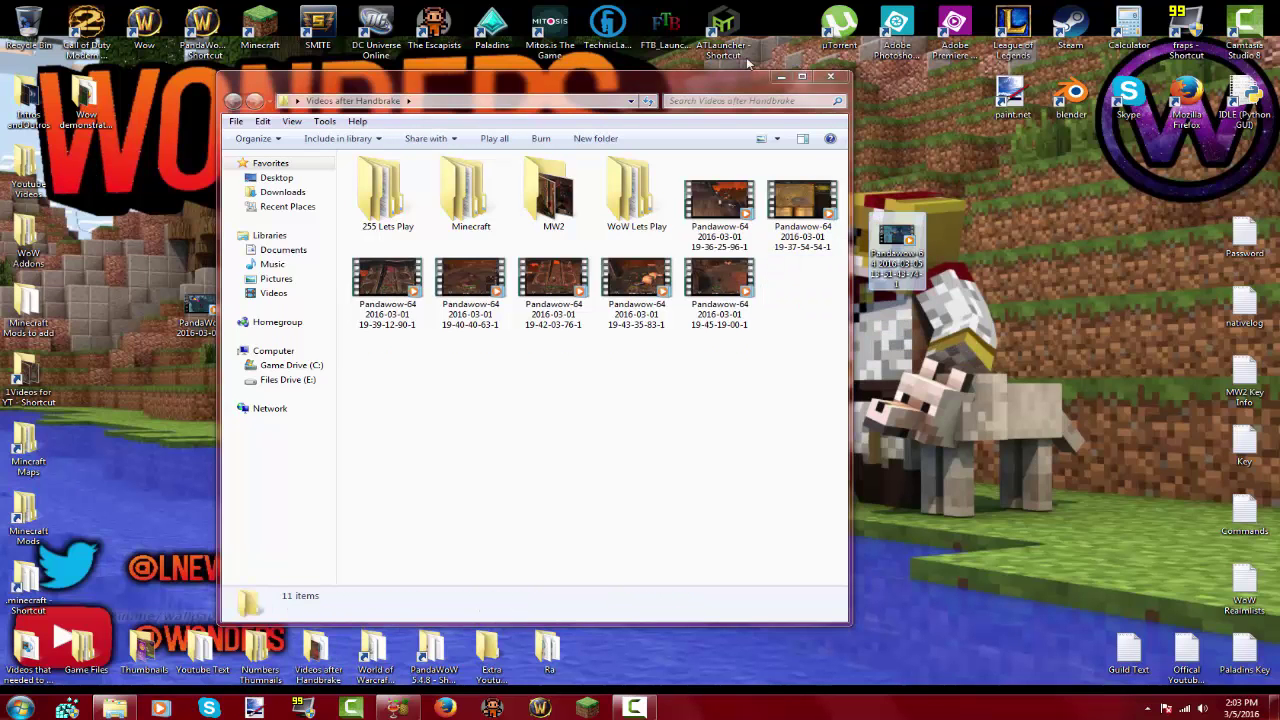
pyautogui.click(776, 77)
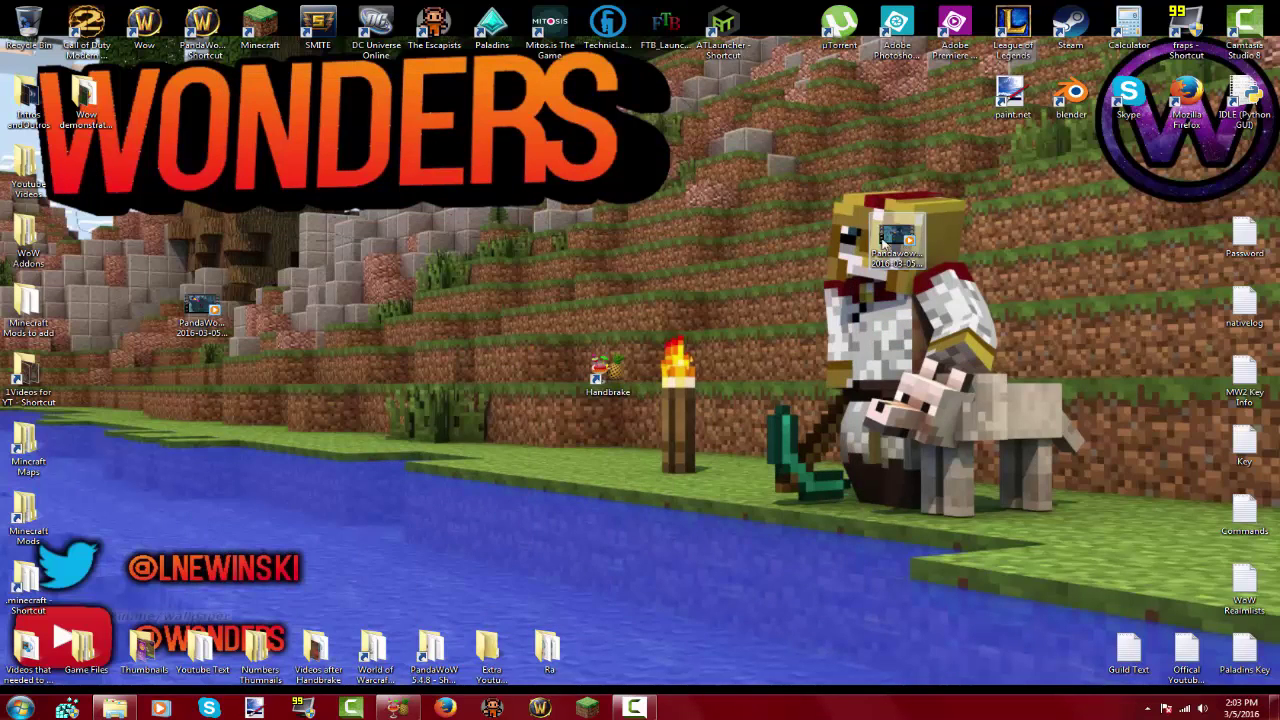
# Step: Place the MP4 beside the original AVI and check the AVI's 730 MB size in Properties
pyautogui.moveTo(265, 333); pyautogui.dragTo(262, 330)
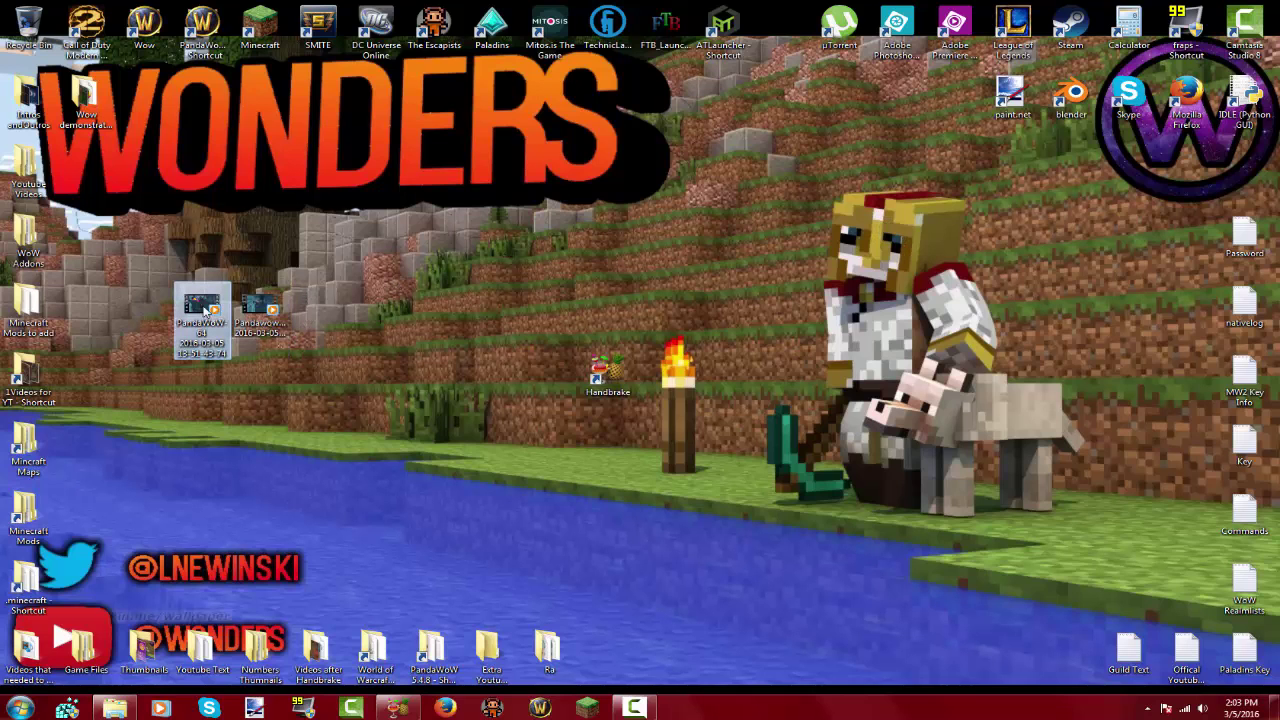
pyautogui.rightClick(203, 308)
pyautogui.click(250, 569)
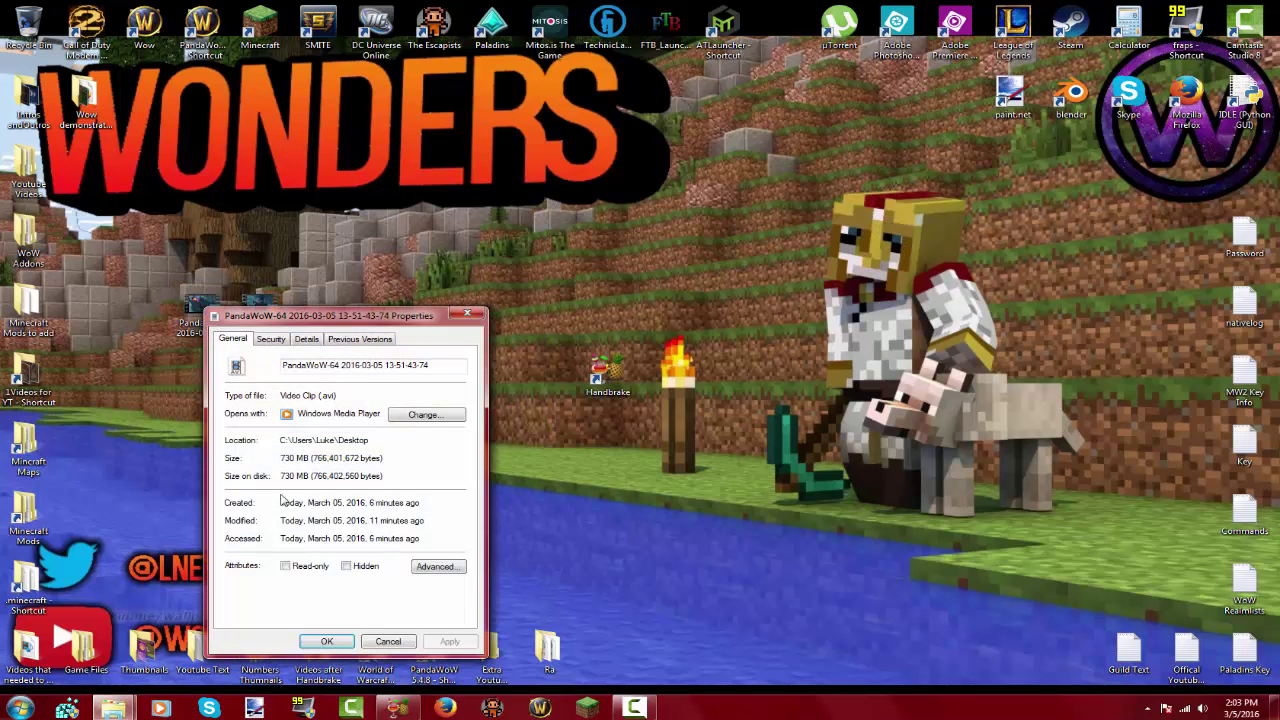
pyautogui.moveTo(283, 458); pyautogui.dragTo(336, 459)
pyautogui.click(470, 315)
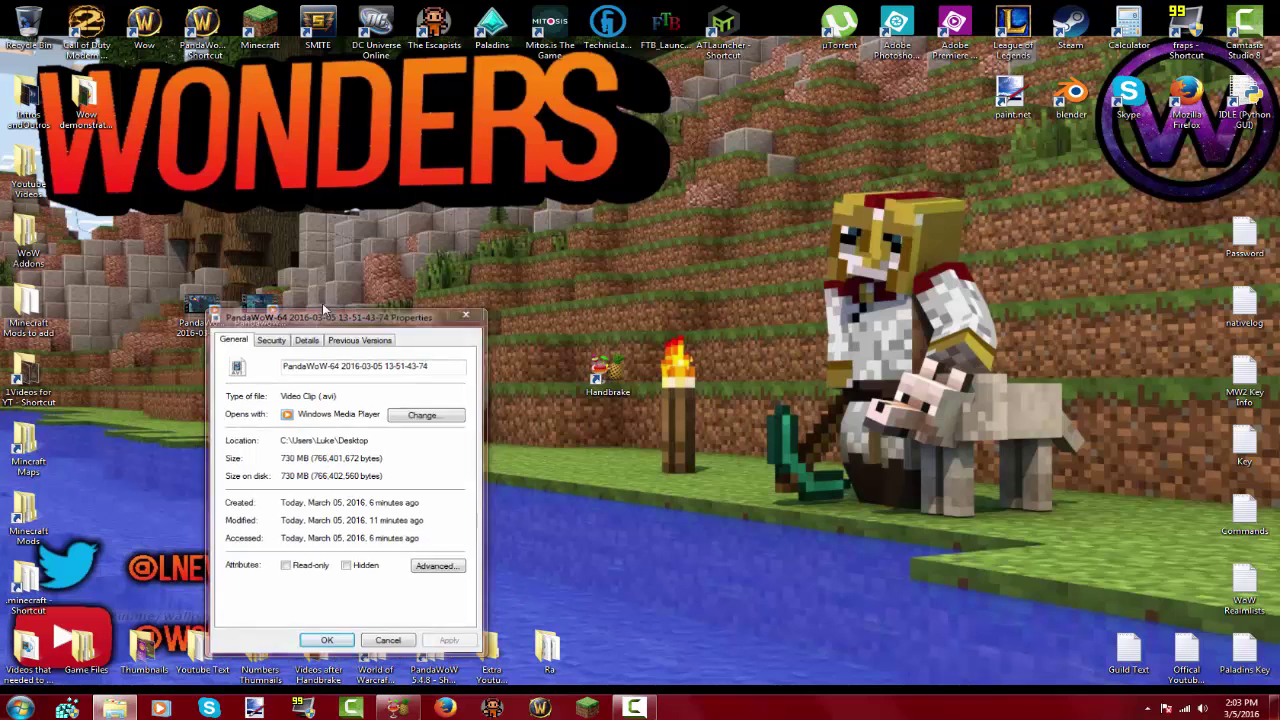
# Step: Open the new MP4's Properties to see its 12.3 MB size
pyautogui.click(202, 305)
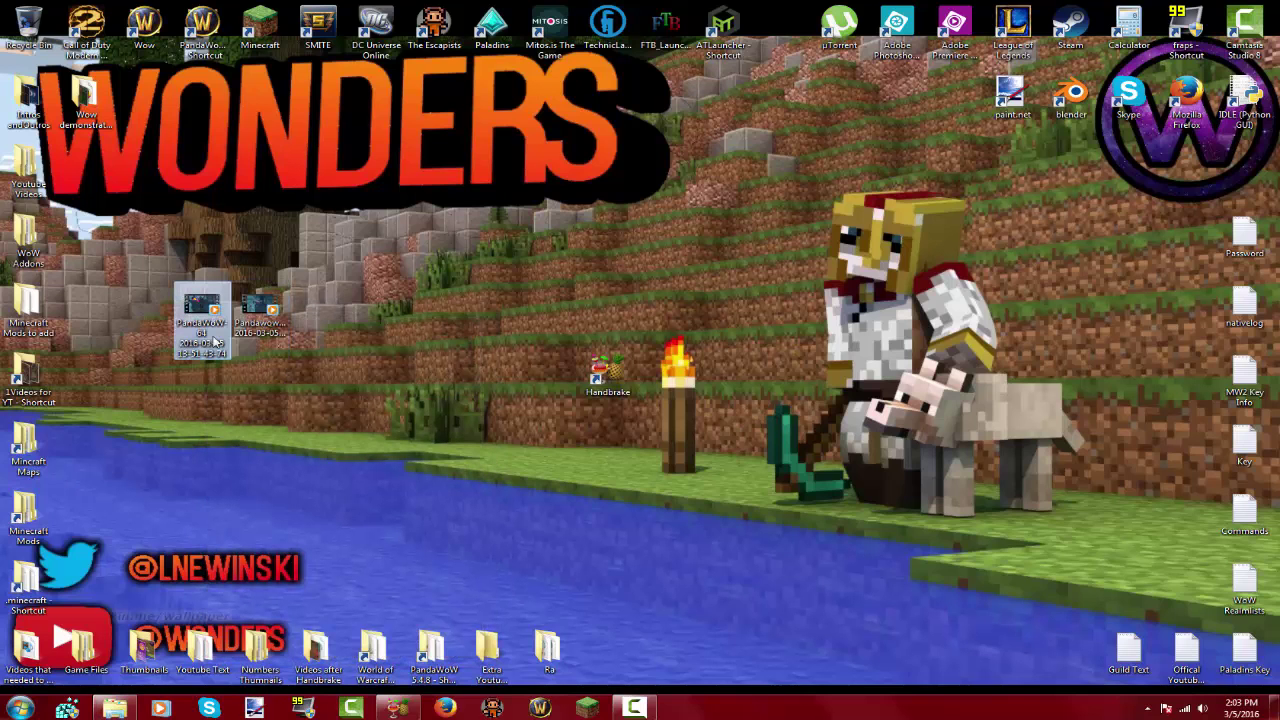
pyautogui.rightClick(276, 307)
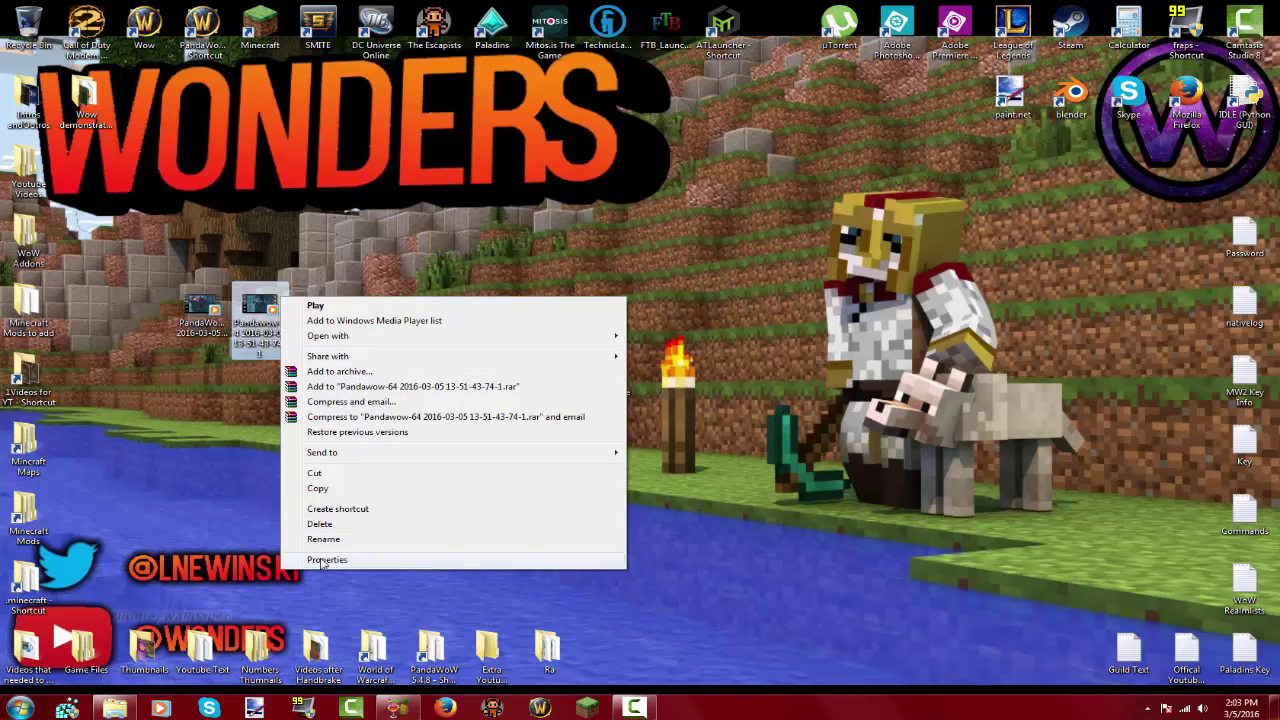
pyautogui.click(326, 562)
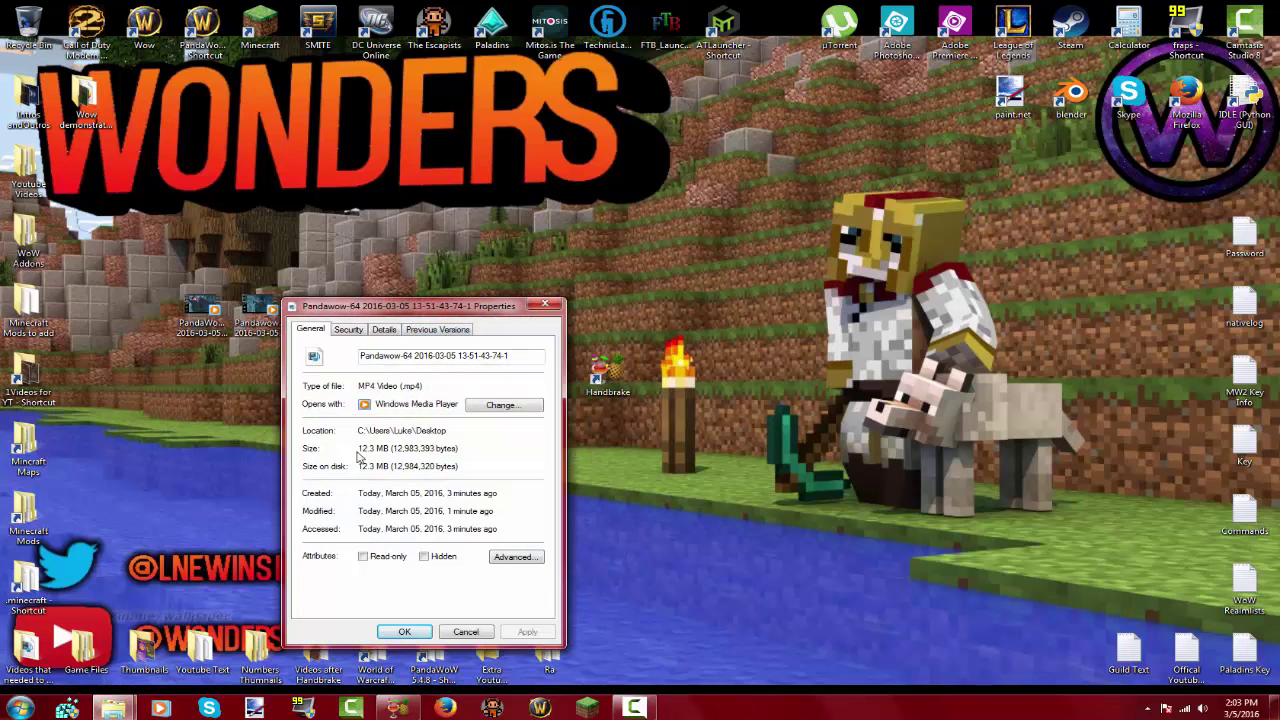